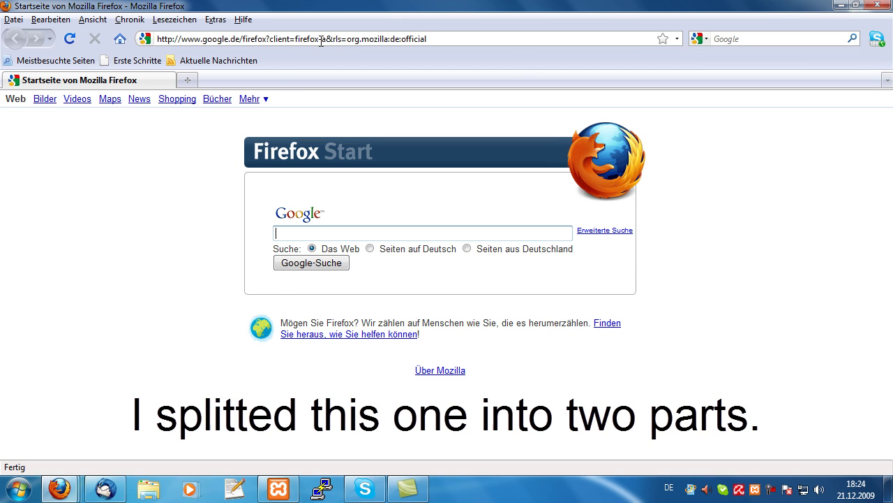
# Load the localhost tutorial page in Firefox via the address suggestion
pyautogui.click(344, 43)
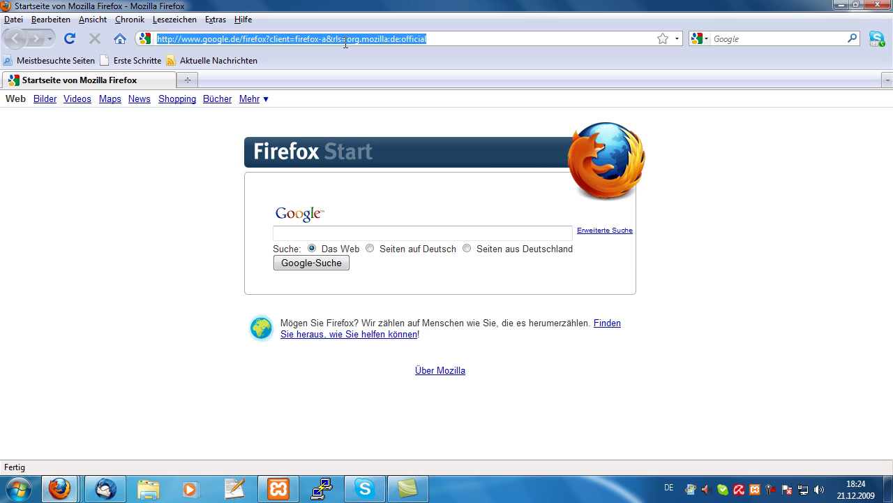
pyautogui.write('loc')
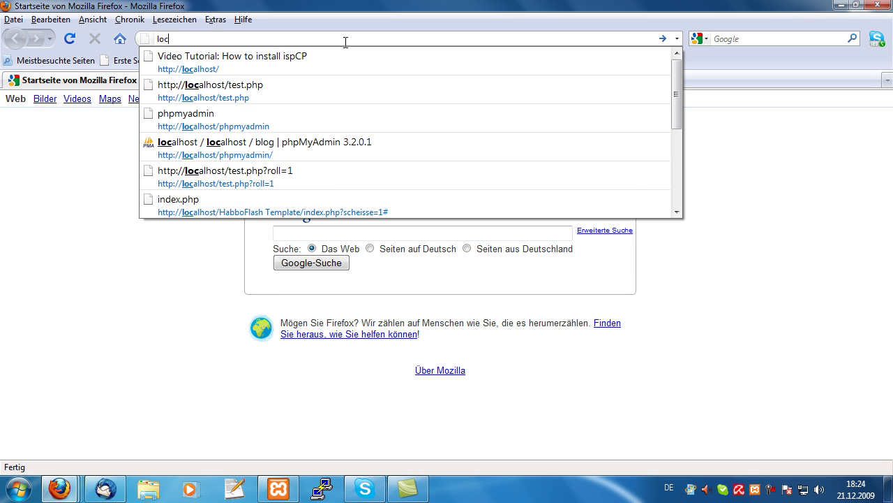
pyautogui.press('Down')
pyautogui.press('Return')
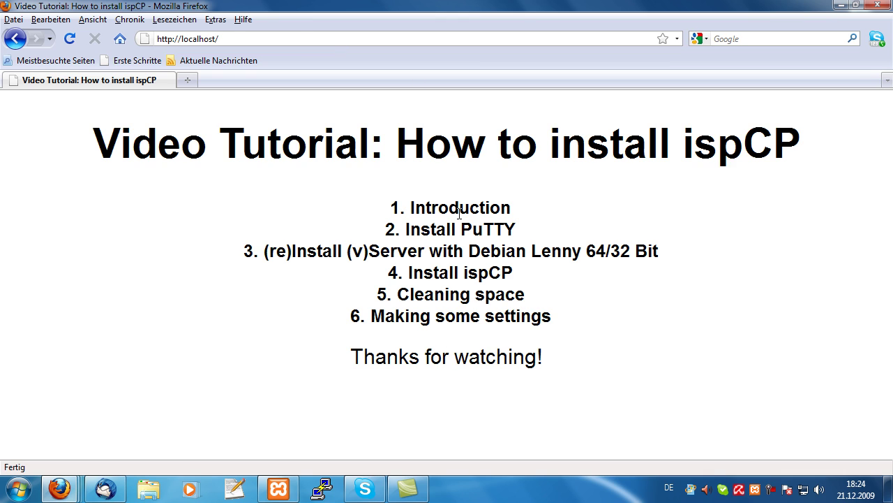
# Highlight each agenda step in turn: Install PuTTY, Install ispCP, Cleaning space, Making some settings
pyautogui.moveTo(420, 227); pyautogui.dragTo(529, 236)
pyautogui.click(529, 236)
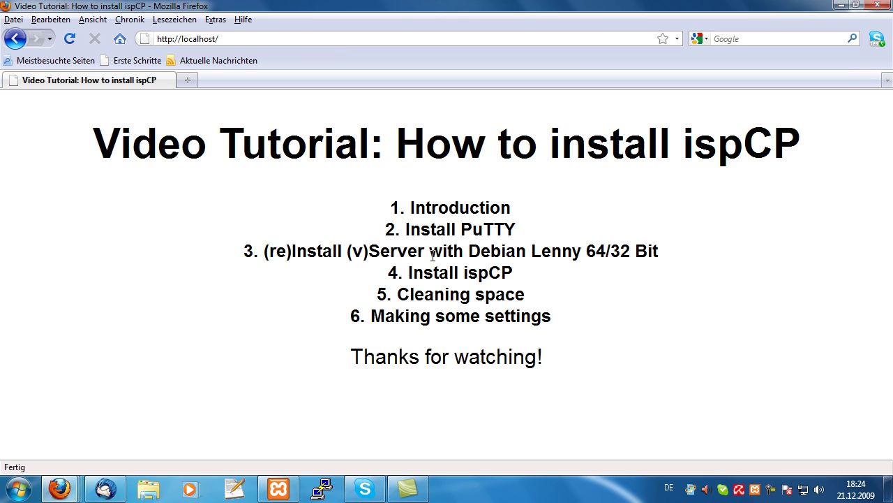
pyautogui.doubleClick(327, 246)
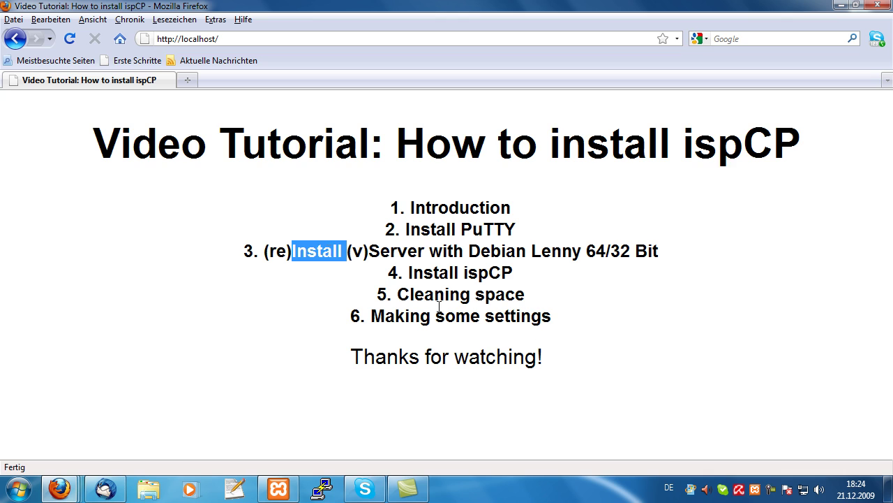
pyautogui.doubleClick(511, 276)
pyautogui.click(538, 273)
pyautogui.moveTo(538, 273); pyautogui.dragTo(406, 273)
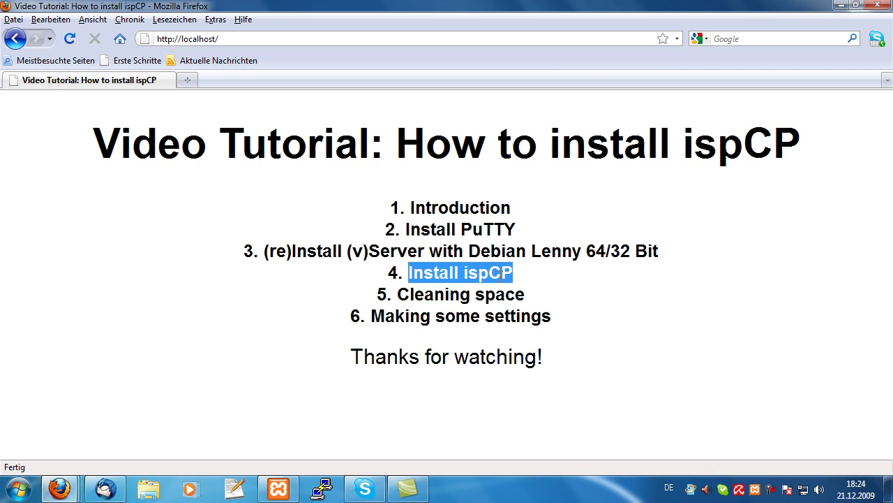
pyautogui.click(493, 311)
pyautogui.moveTo(538, 288); pyautogui.dragTo(385, 294)
pyautogui.click(384, 294)
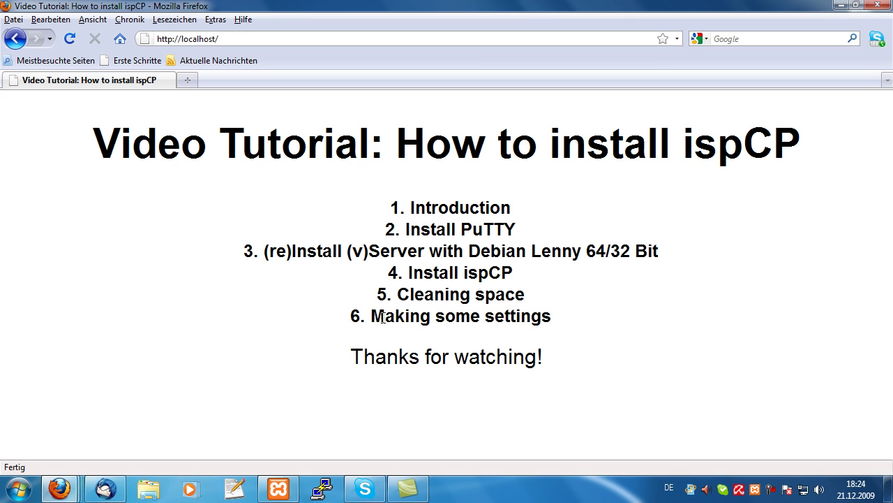
pyautogui.moveTo(366, 311); pyautogui.dragTo(560, 324)
pyautogui.click(562, 325)
# Highlight the closing text, including the 'Thanks for watching!' line
pyautogui.click(771, 489)
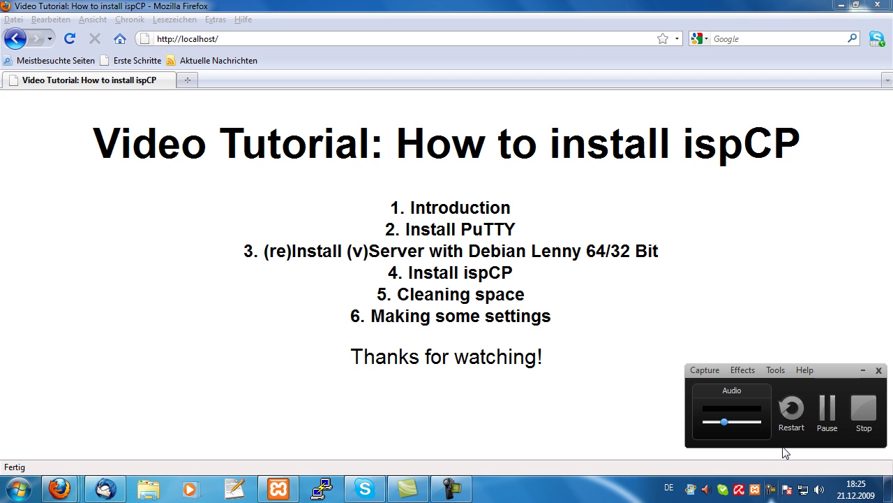
pyautogui.click(828, 403)
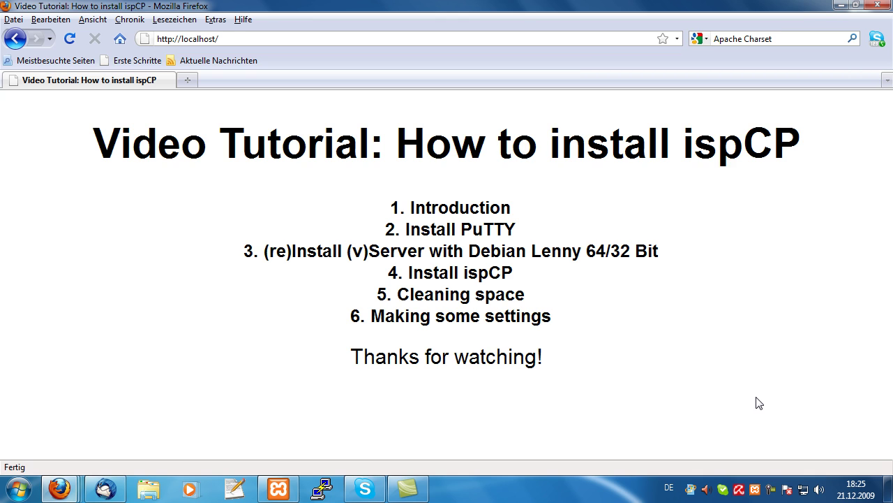
pyautogui.moveTo(439, 428); pyautogui.dragTo(262, 230)
pyautogui.click(348, 404)
pyautogui.moveTo(334, 353); pyautogui.dragTo(624, 405)
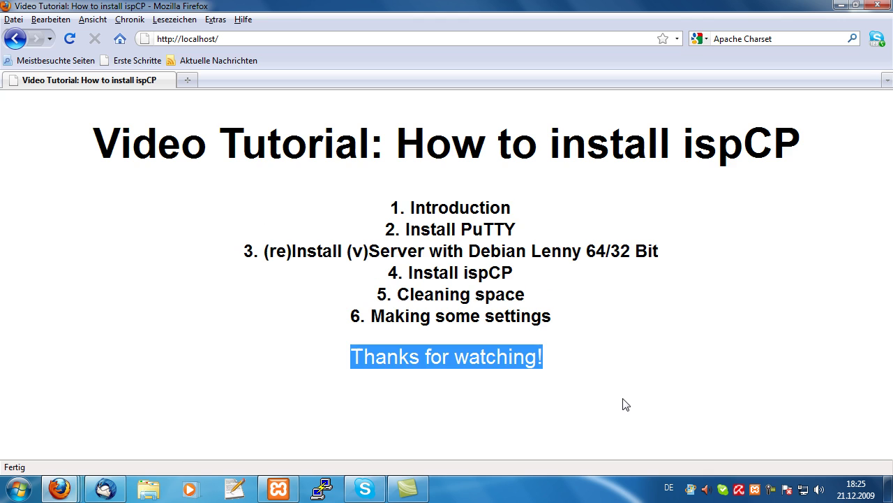
pyautogui.click(625, 405)
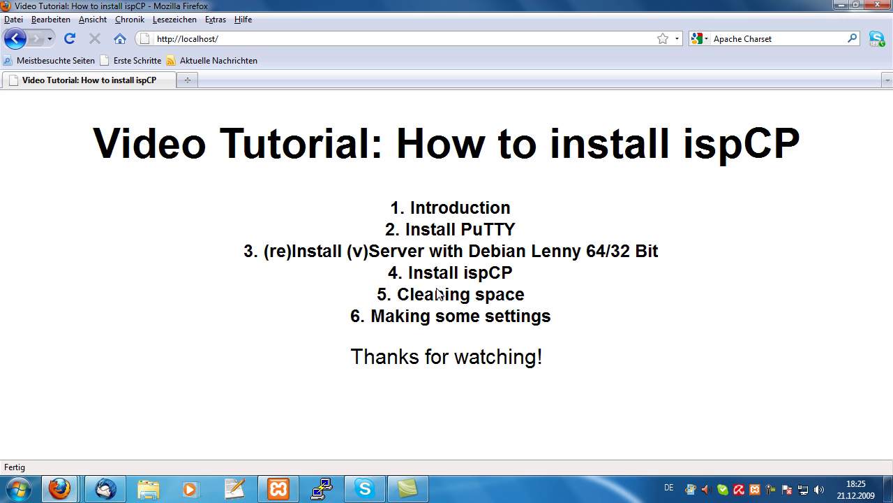
# Log in as root via the My Server session and run the pasted charset command
pyautogui.click(324, 488)
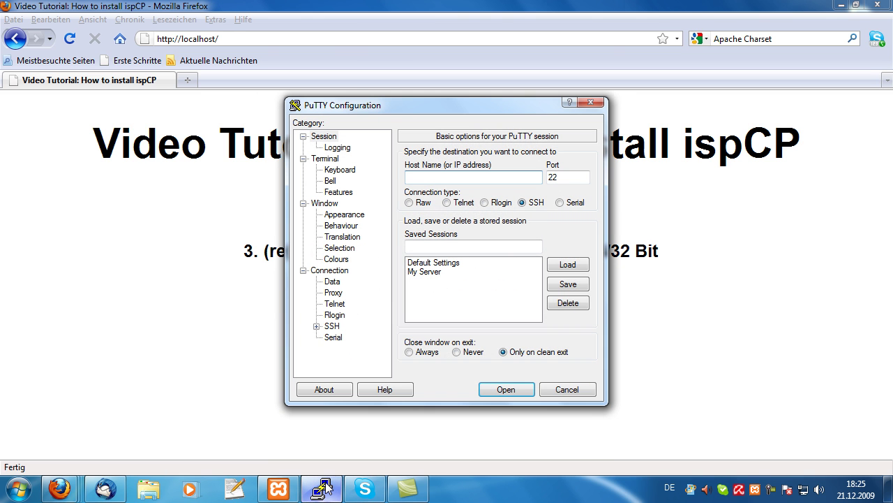
pyautogui.doubleClick(424, 272)
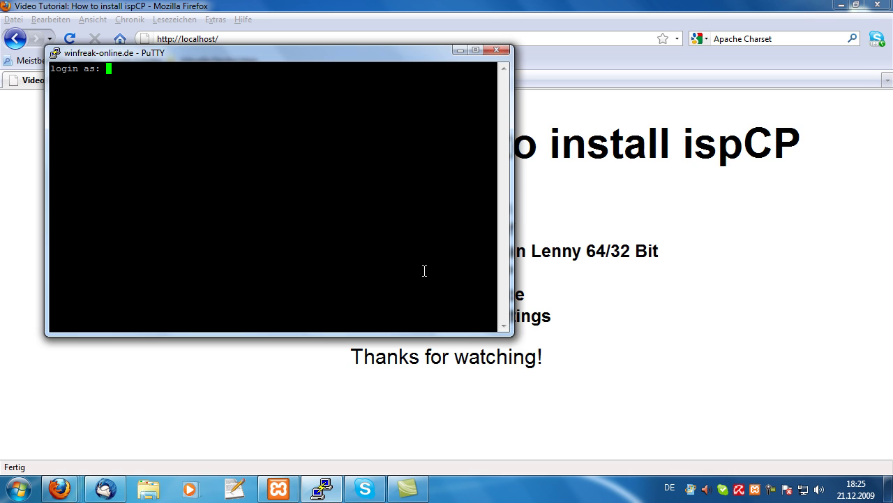
pyautogui.write('root')
pyautogui.press('Return')
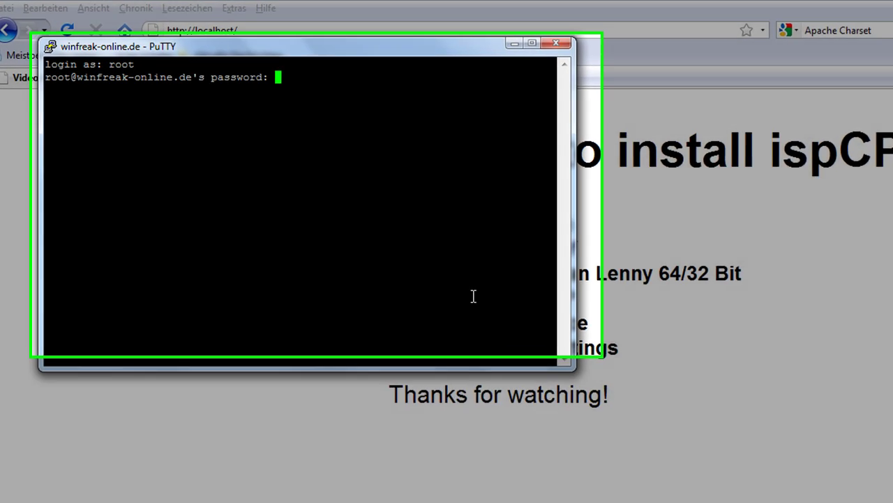
pyautogui.press('Return')
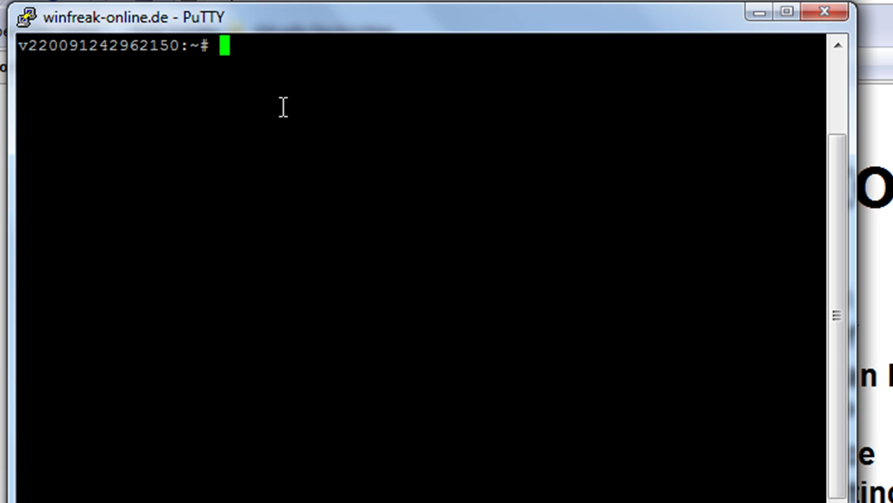
pyautogui.rightClick(283, 107)
pyautogui.press('Return')
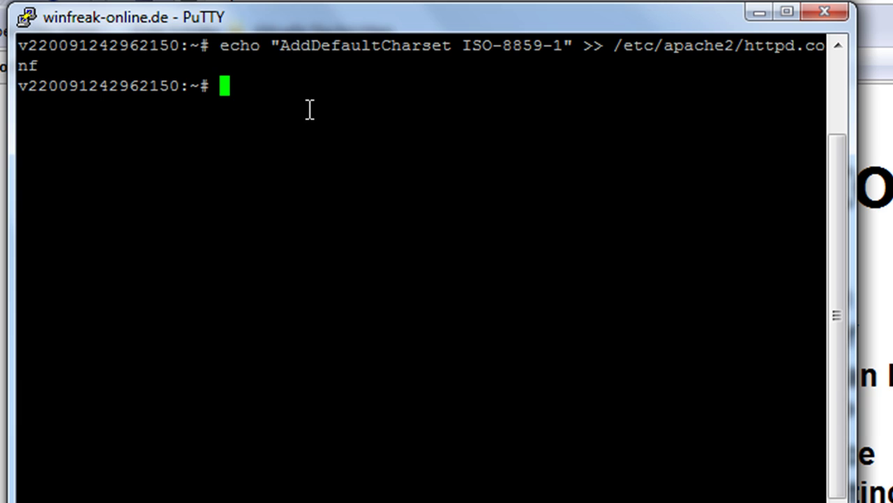
# Restart Apache with /etc/init.d/apache2 stop followed by /etc/init.d/apache2 start
pyautogui.write('7ET')
pyautogui.press('BackSpace')
pyautogui.press('BackSpace')
pyautogui.press('BackSpace')
pyautogui.write('/etc/')
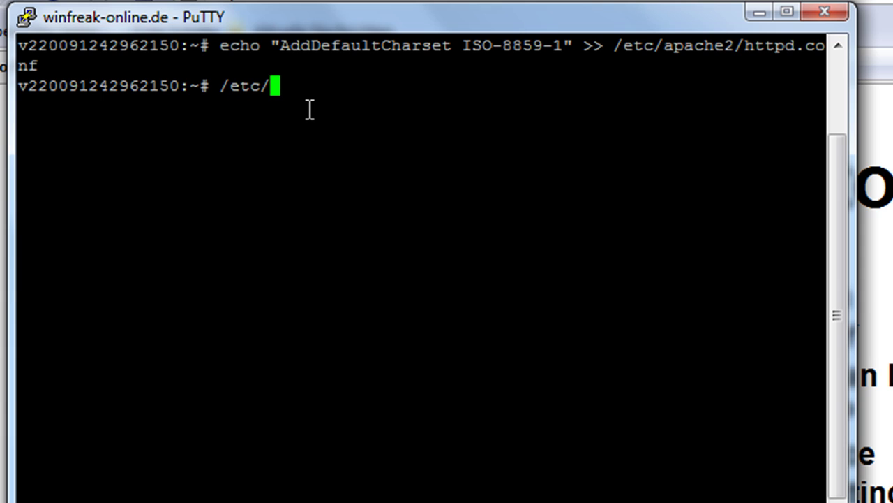
pyautogui.press('BackSpace')
pyautogui.write('/init.d')
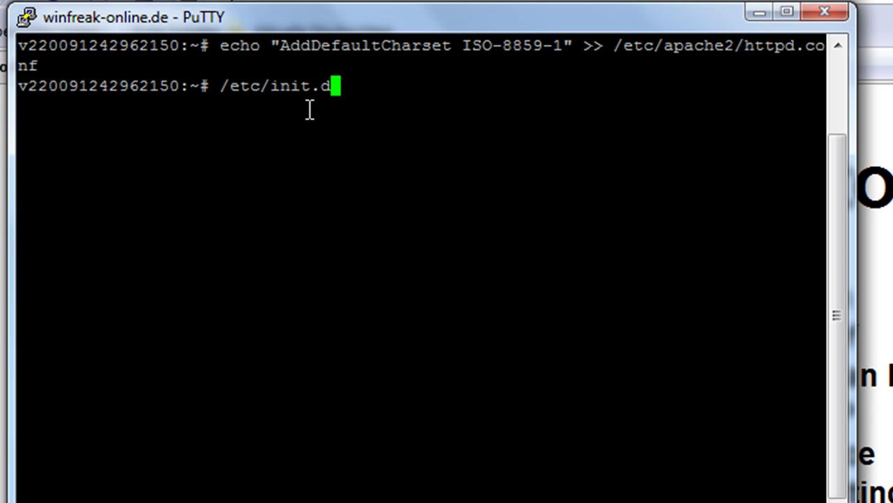
pyautogui.write('/apache2')
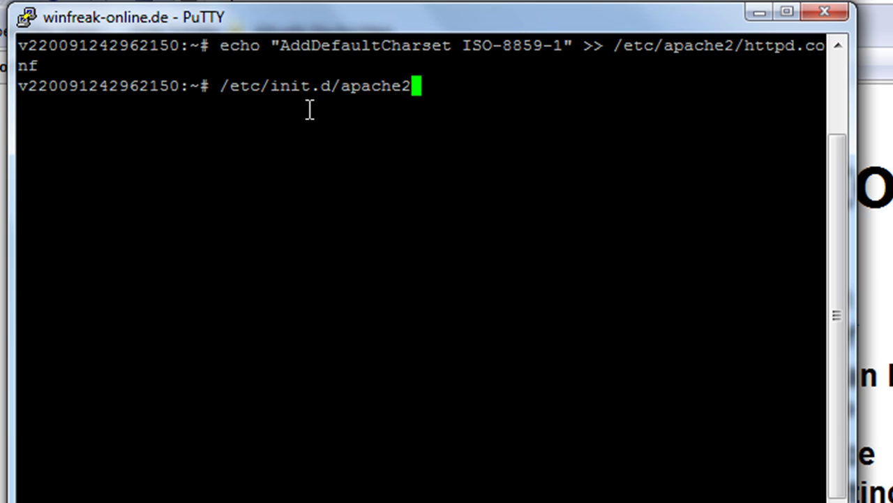
pyautogui.write(' stop')
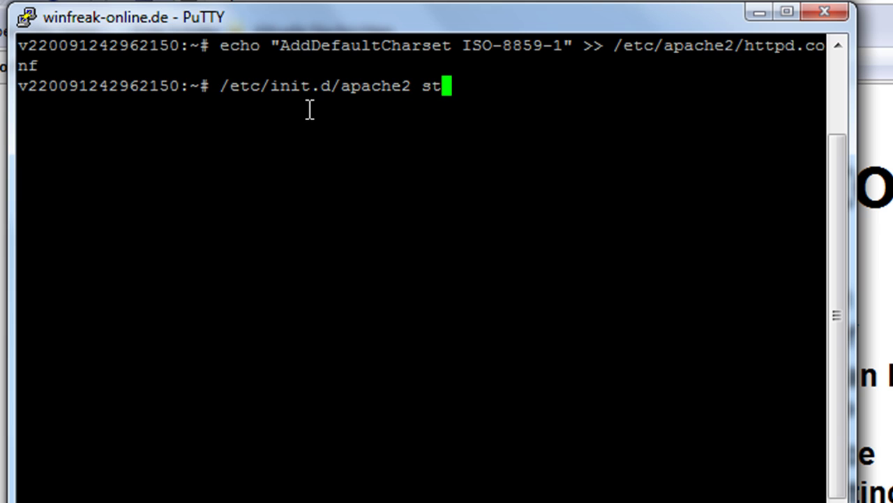
pyautogui.press('Return')
pyautogui.press('Up')
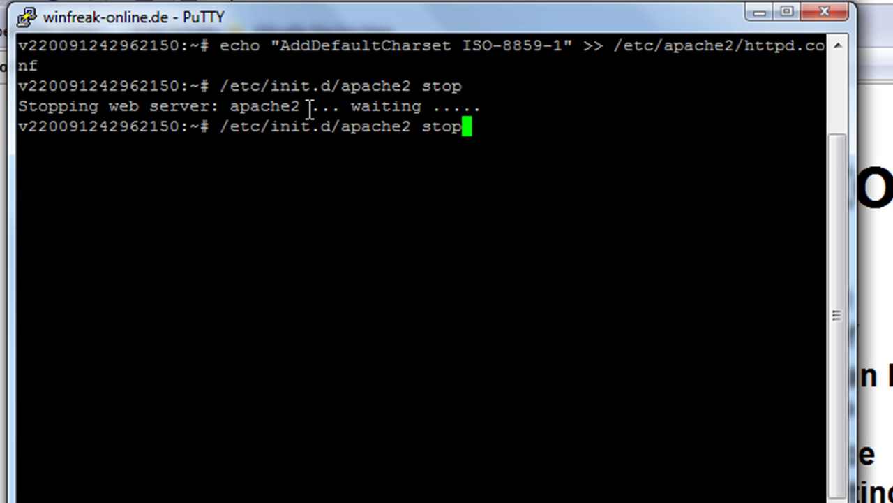
pyautogui.press('BackSpace')
pyautogui.press('BackSpace')
pyautogui.write('art')
pyautogui.press('Return')
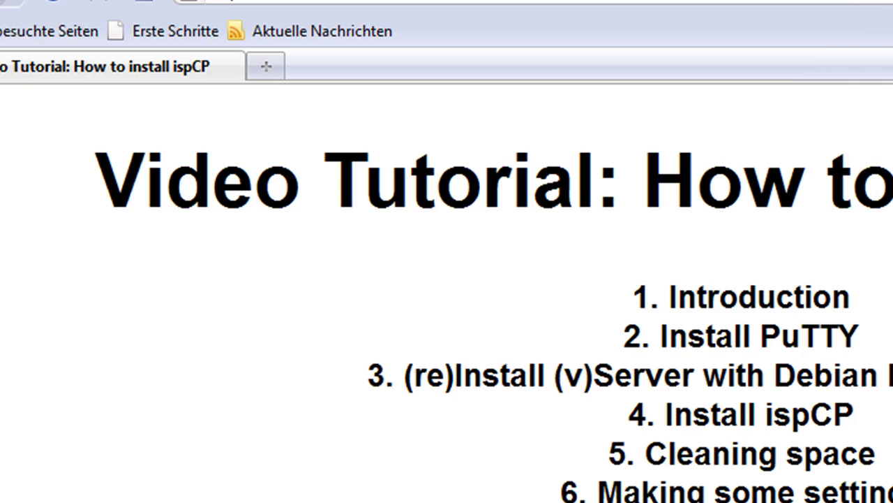
# Load the ispCP Omega login page at cp.winfreak-online.de
pyautogui.moveTo(698, 489); pyautogui.dragTo(356, 110)
pyautogui.click(476, 410)
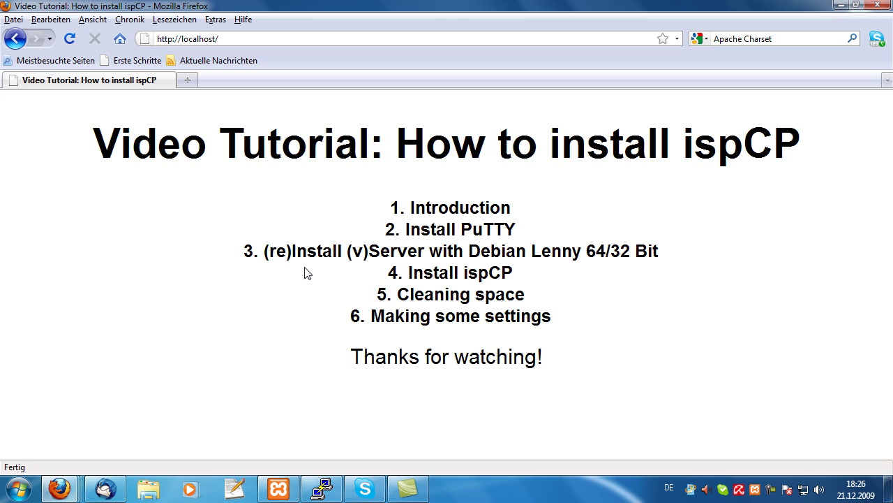
pyautogui.click(235, 38)
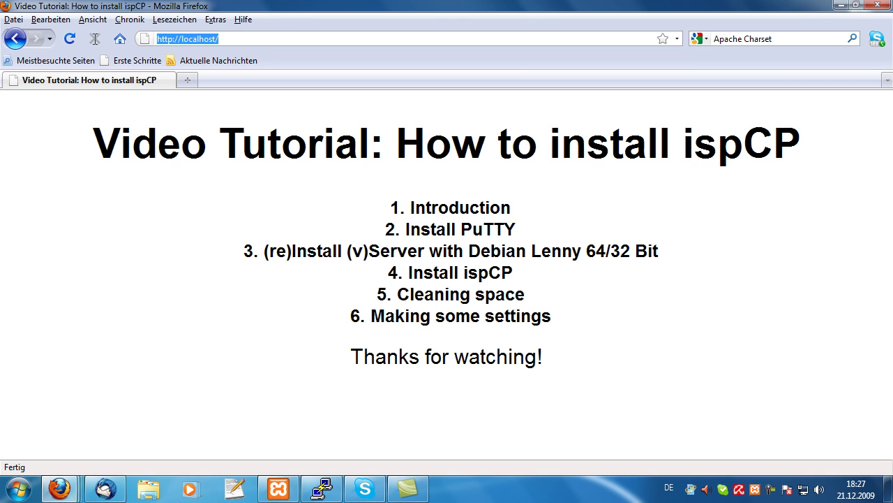
pyautogui.write('cp.')
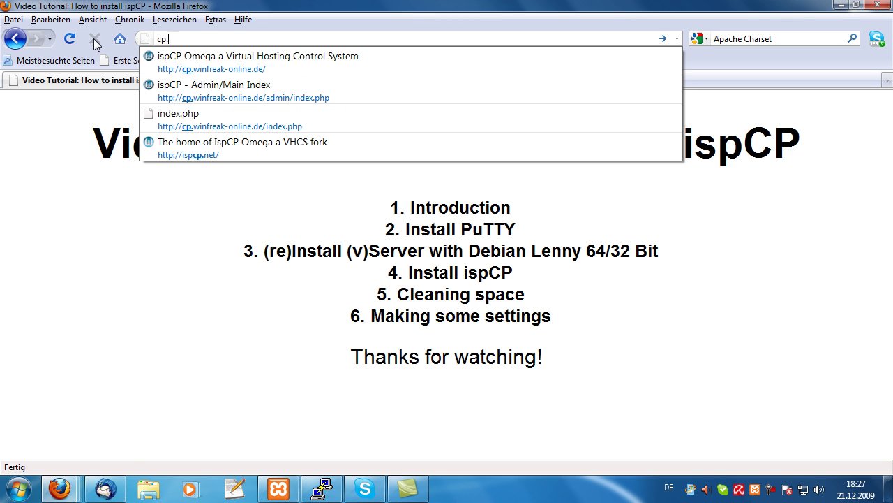
pyautogui.press('Down')
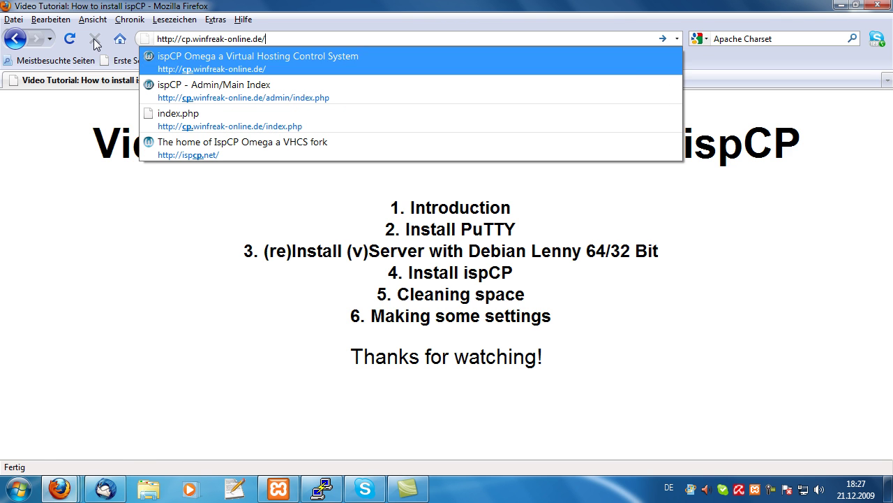
pyautogui.press('Return')
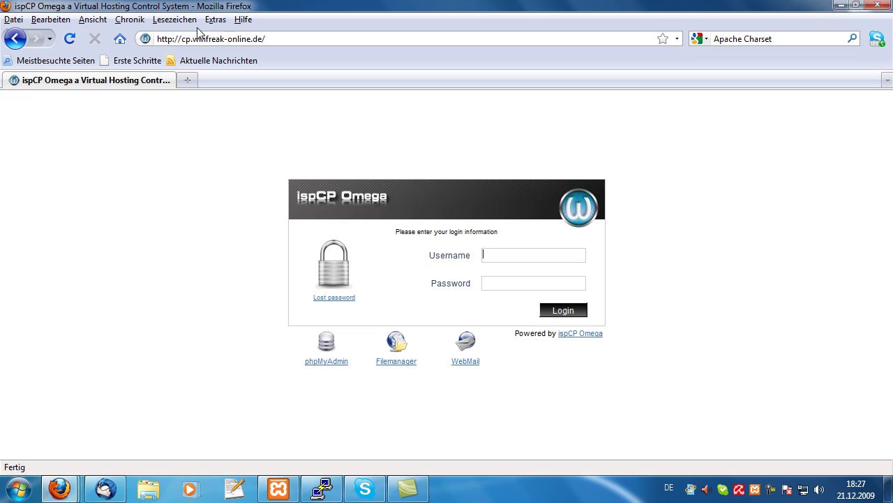
# Log in as admin with the account password and decline saving the password
pyautogui.moveTo(181, 39); pyautogui.dragTo(267, 38)
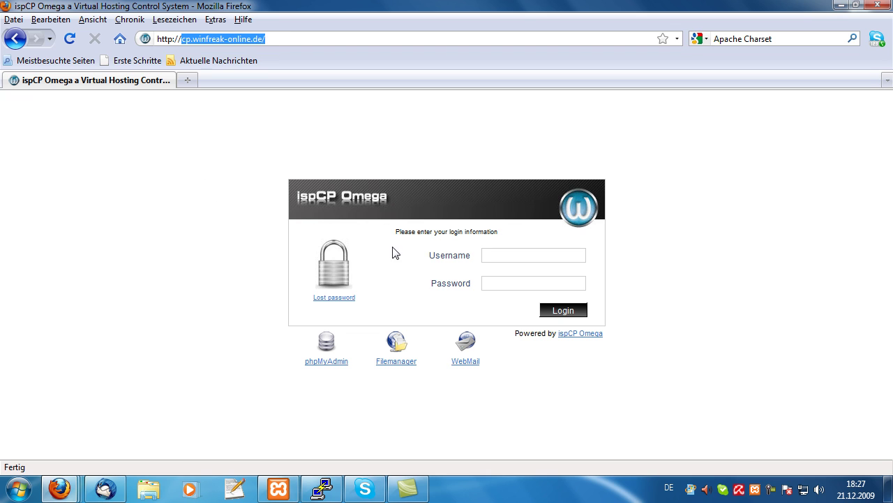
pyautogui.click(507, 252)
pyautogui.write('admin')
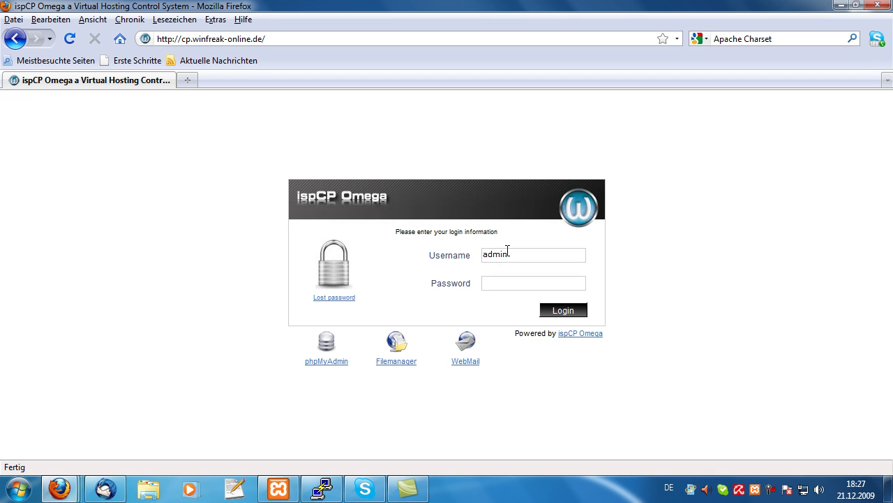
pyautogui.press('Tab')
pyautogui.write('•••••••')
pyautogui.press('Return')
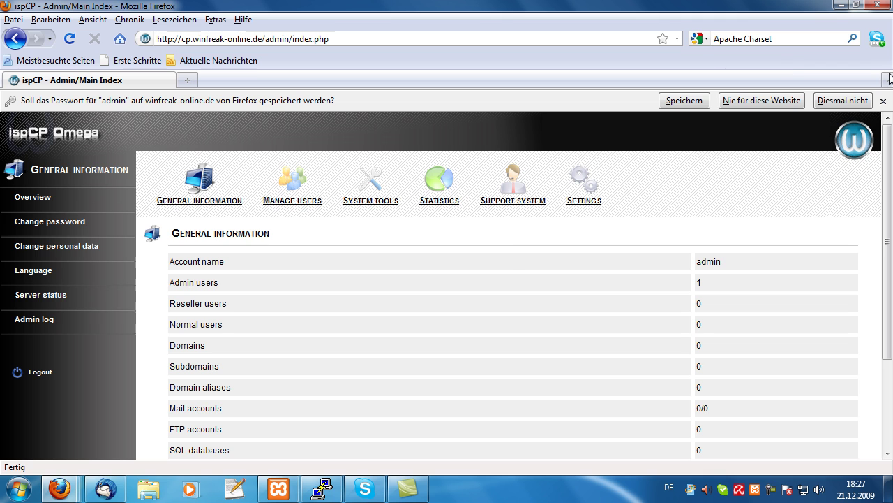
pyautogui.click(884, 101)
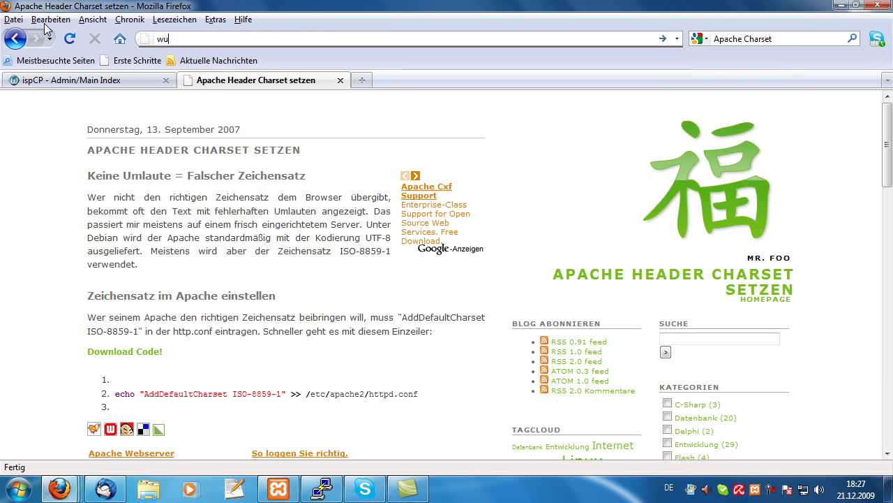
# Load the winfreak-online.de login page in a second tab, then return to the admin tab
pyautogui.write('nfreak')
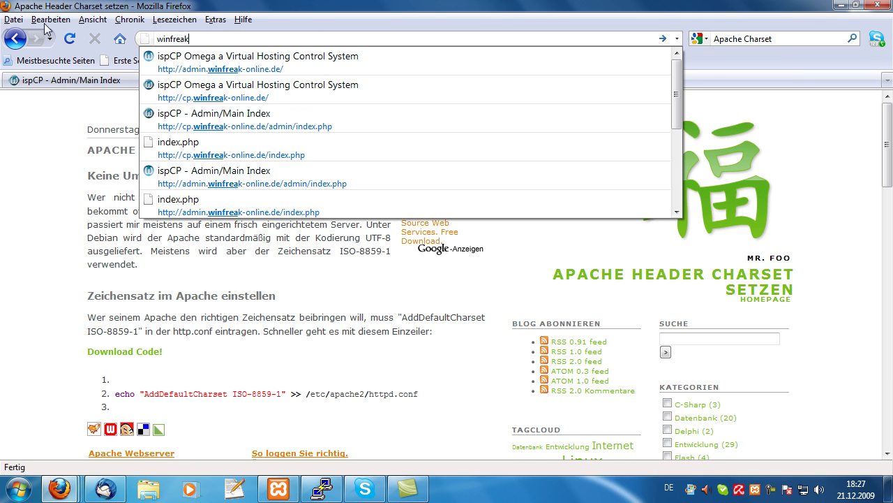
pyautogui.click(212, 63)
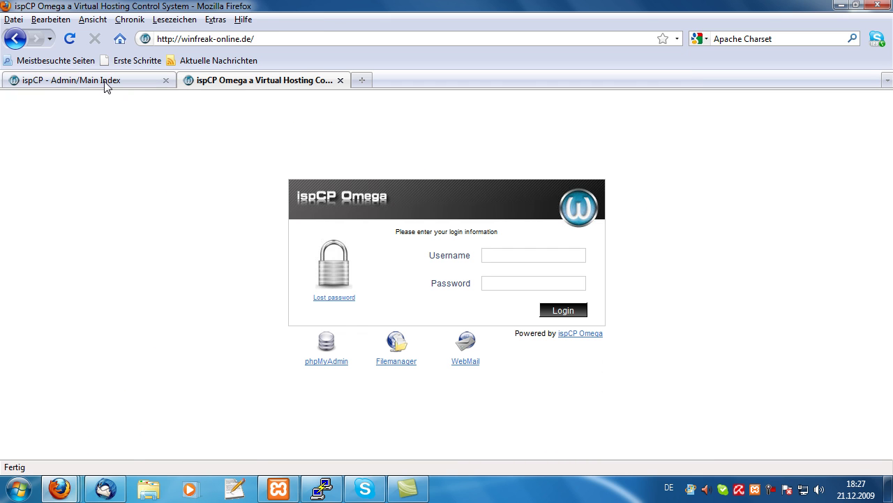
pyautogui.click(163, 83)
pyautogui.click(337, 77)
pyautogui.click(94, 81)
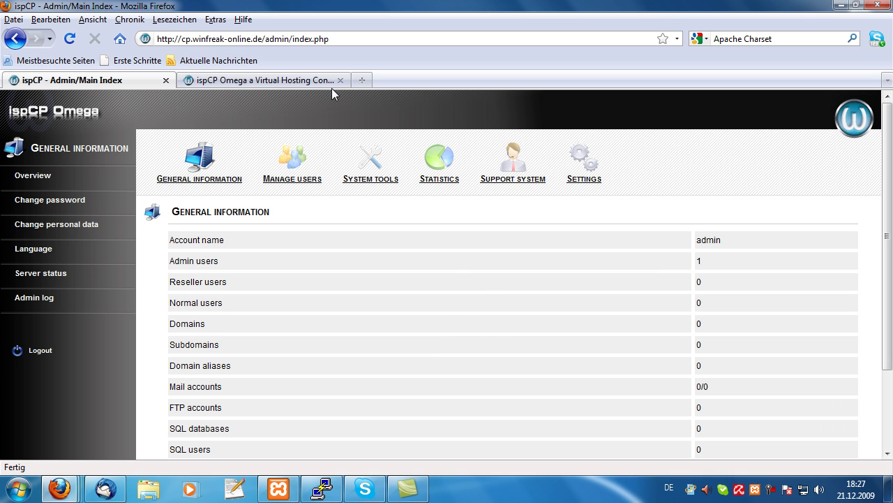
pyautogui.click(212, 81)
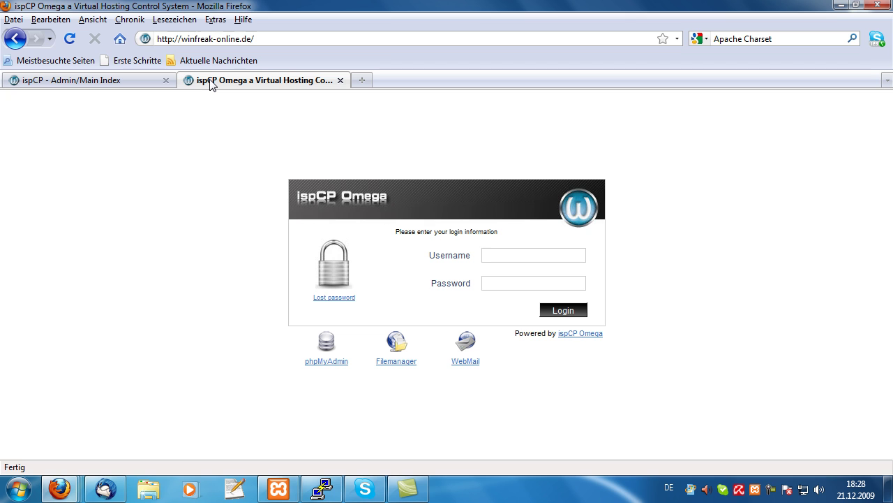
pyautogui.click(64, 86)
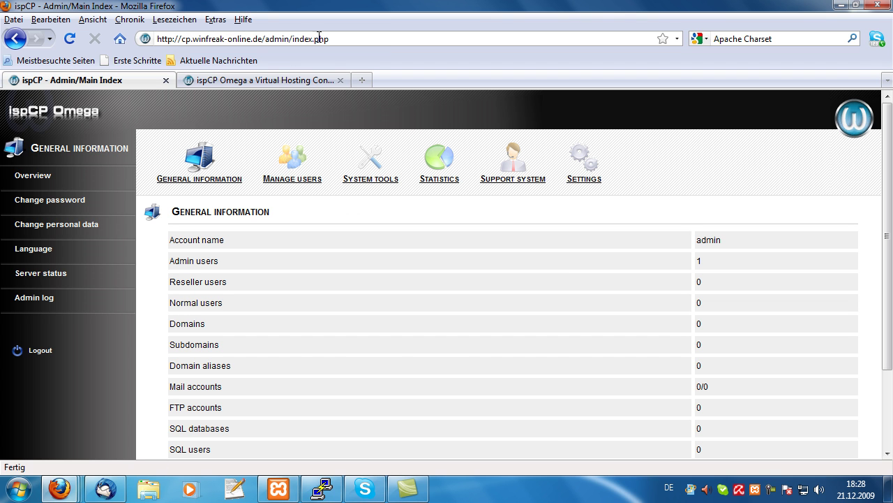
# Start a new reseller from user management with username winfreak
pyautogui.click(294, 171)
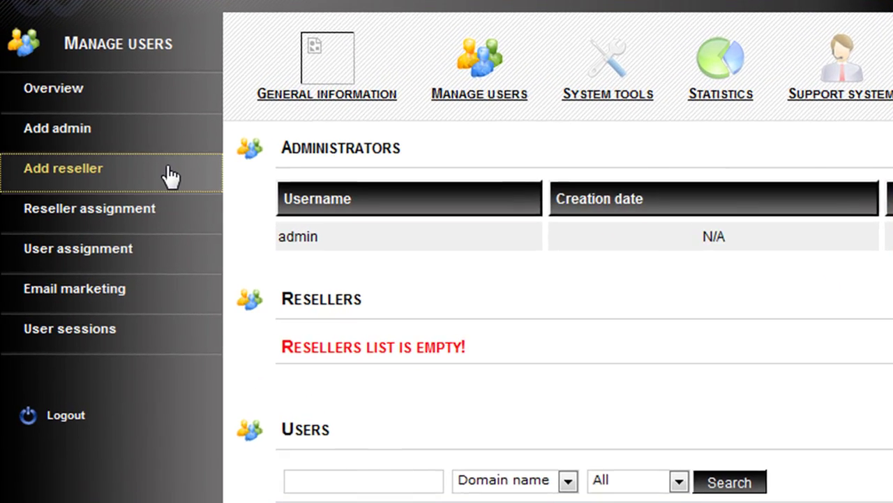
pyautogui.click(171, 177)
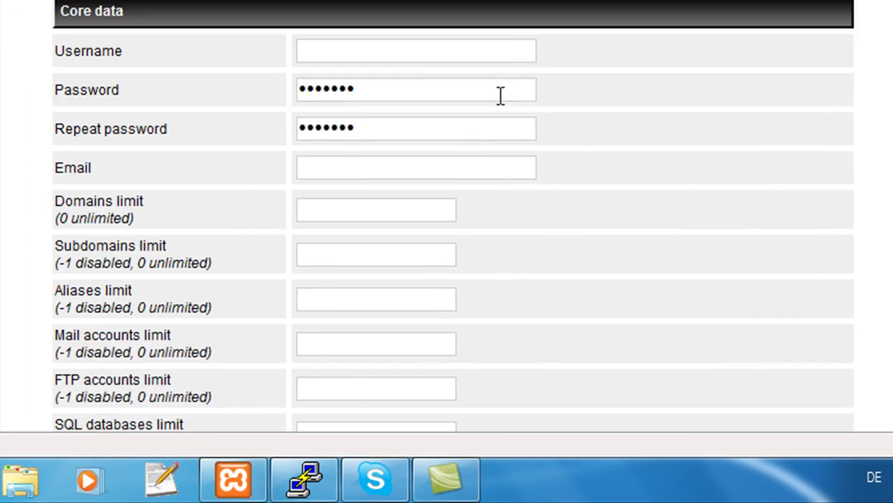
pyautogui.click(468, 49)
pyautogui.write('winfreak')
pyautogui.press('Tab')
# Set the reseller's Domains and following account limits to 0
pyautogui.scroll(-2, 342, 179)
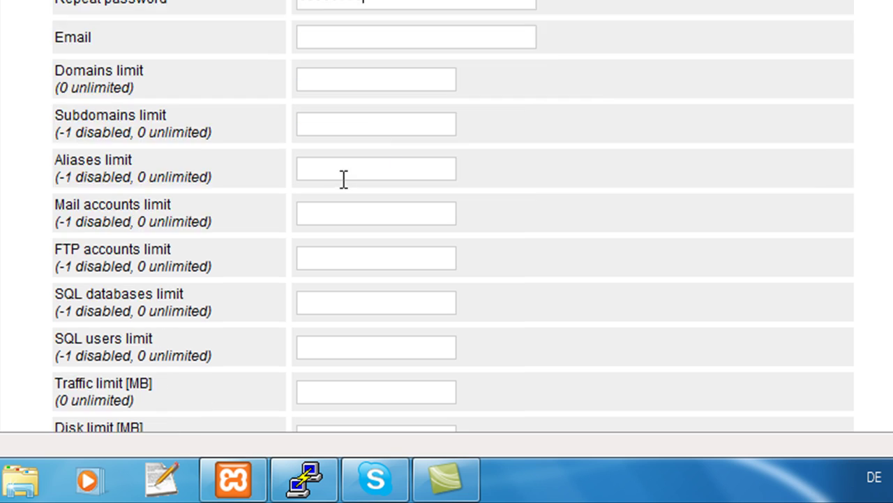
pyautogui.click(327, 80)
pyautogui.write('0')
pyautogui.press('Tab')
pyautogui.write('0')
pyautogui.press('Tab')
pyautogui.write('0')
pyautogui.press('Tab')
pyautogui.write('0')
pyautogui.press('Tab')
pyautogui.write('0')
pyautogui.press('Tab')
# Set the Disk and Traffic limits to 0 and re-enter 0 as the Domains limit
pyautogui.write('0')
pyautogui.press('Tab')
pyautogui.write('0')
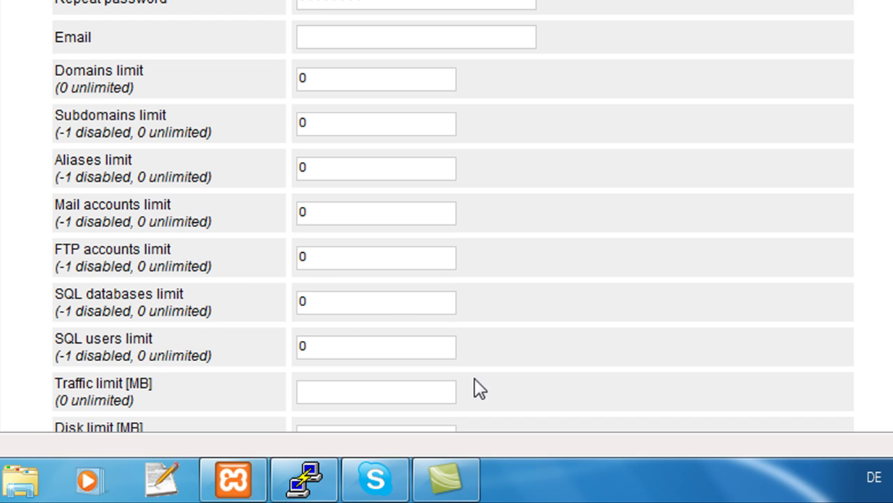
pyautogui.scroll(-3, 475, 378)
pyautogui.click(328, 241)
pyautogui.write('0')
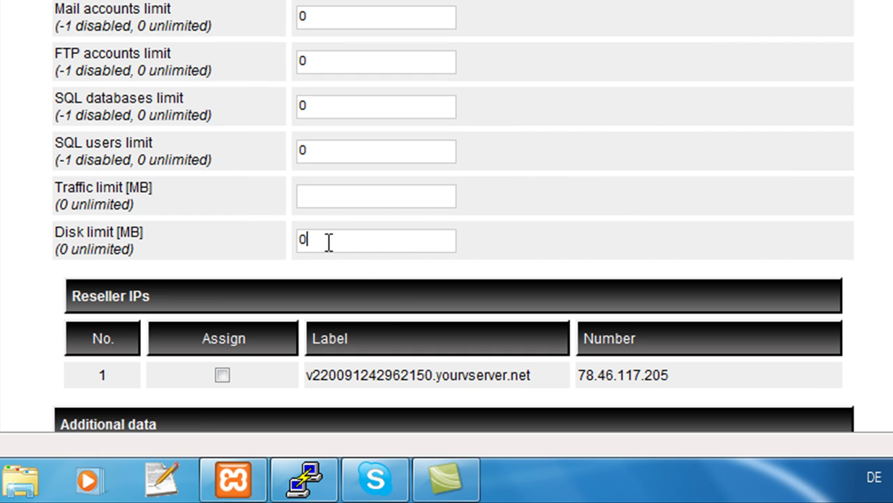
pyautogui.click(332, 203)
pyautogui.write('01')
pyautogui.press('BackSpace')
pyautogui.scroll(4, 370, 16)
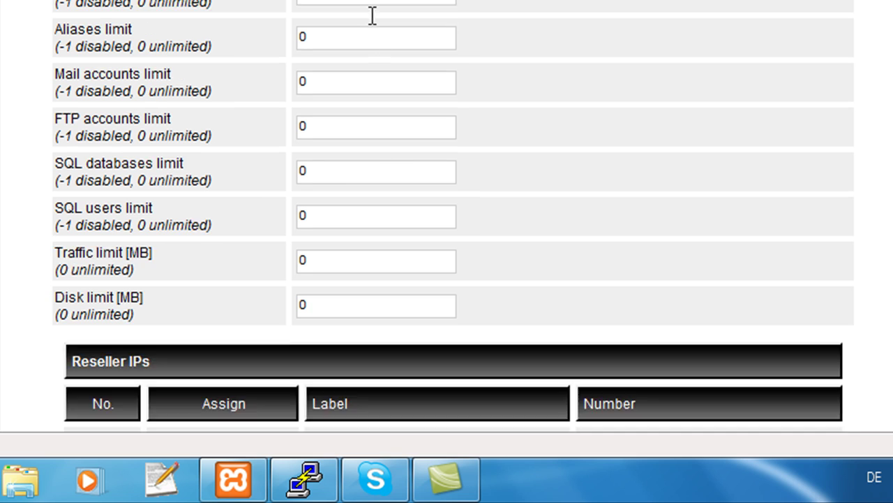
pyautogui.click(315, 13)
pyautogui.doubleClick(302, 14)
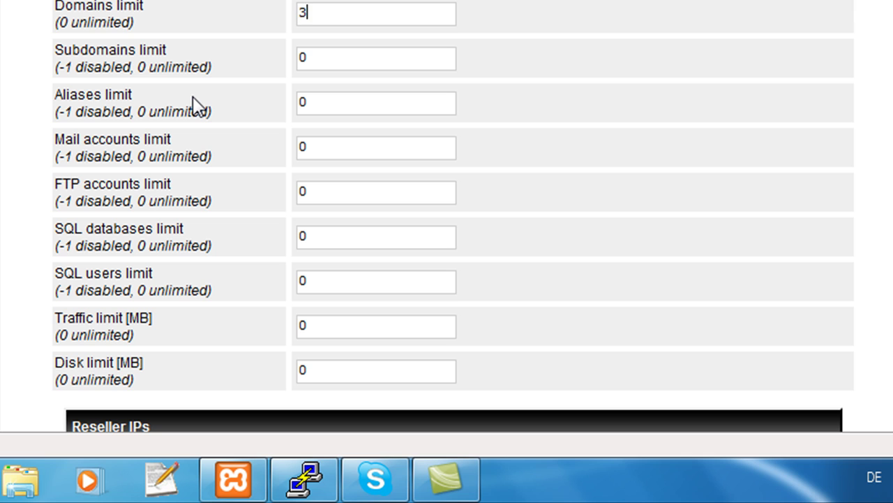
pyautogui.press('BackSpace')
pyautogui.write('0')
# Assign the server IP to the reseller and submit the form
pyautogui.scroll(2, 565, 55)
pyautogui.scroll(-6, 503, 38)
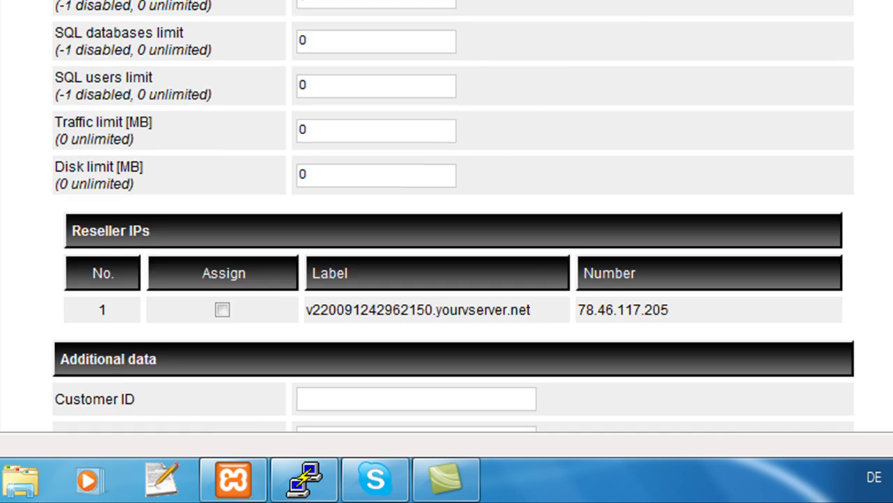
pyautogui.scroll(8, 430, 21)
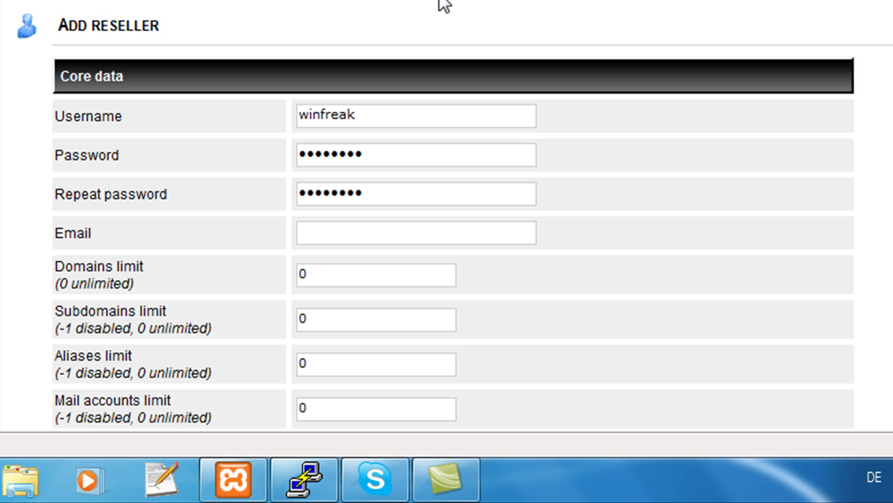
pyautogui.scroll(-5, 299, 328)
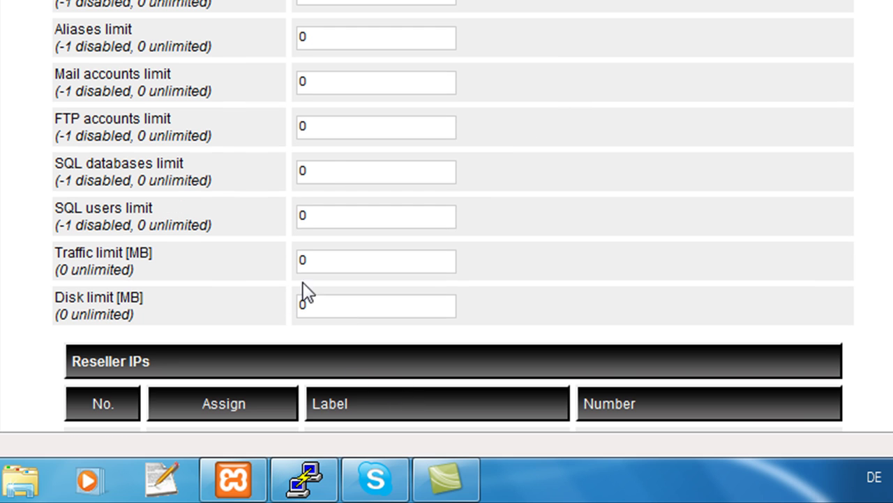
pyautogui.scroll(-5, 307, 294)
pyautogui.moveTo(204, 143); pyautogui.dragTo(269, 143)
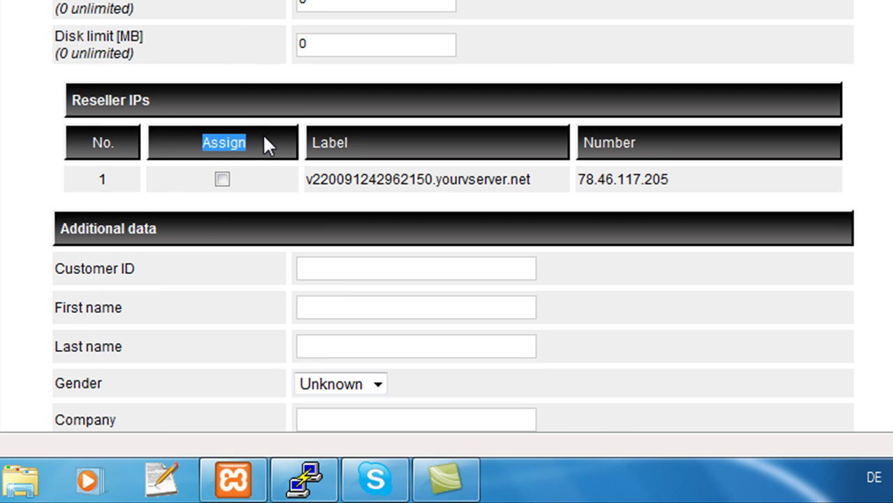
pyautogui.click(264, 137)
pyautogui.moveTo(109, 103); pyautogui.dragTo(193, 116)
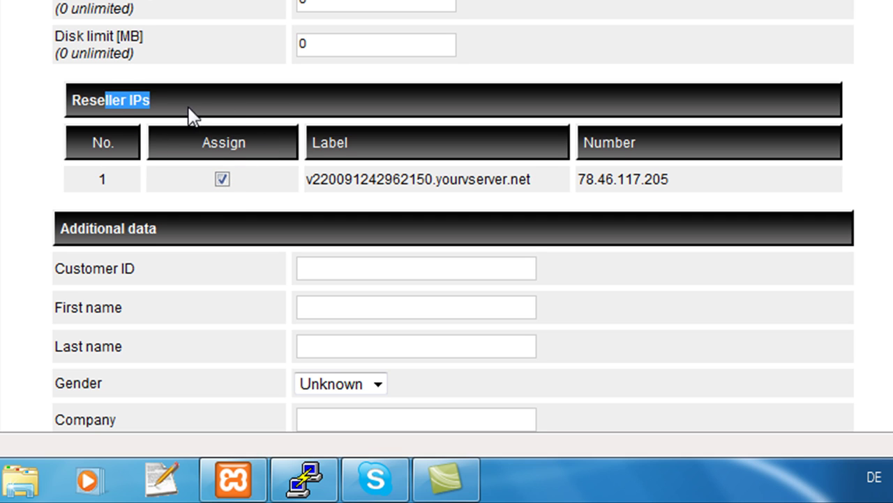
pyautogui.click(193, 116)
pyautogui.moveTo(680, 170); pyautogui.dragTo(702, 154)
pyautogui.click(684, 183)
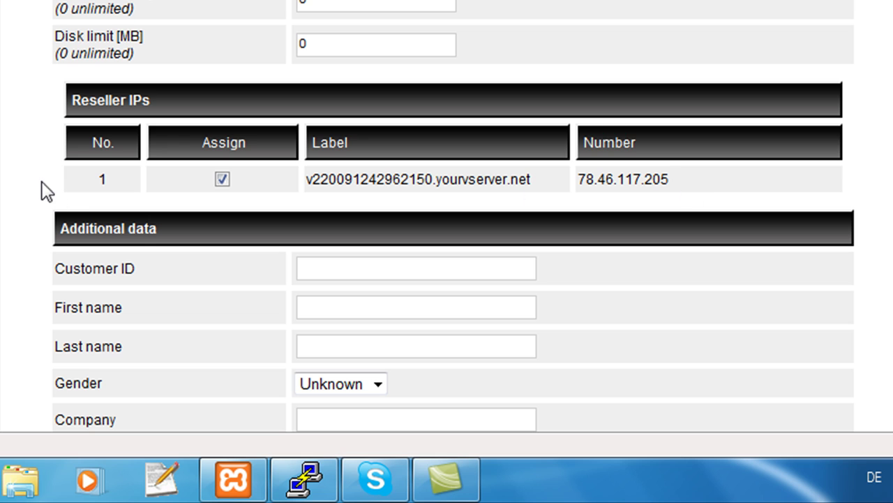
pyautogui.scroll(-3, 279, 224)
pyautogui.click(509, 227)
pyautogui.scroll(-3, 575, 234)
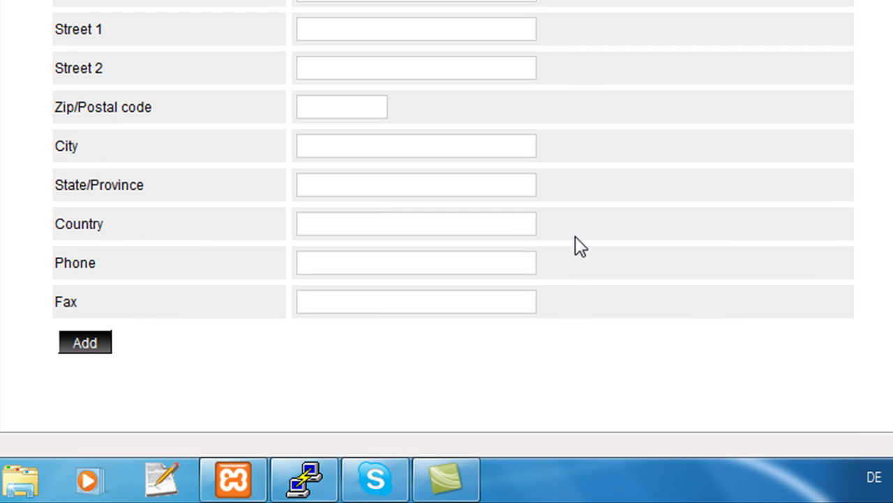
pyautogui.click(91, 343)
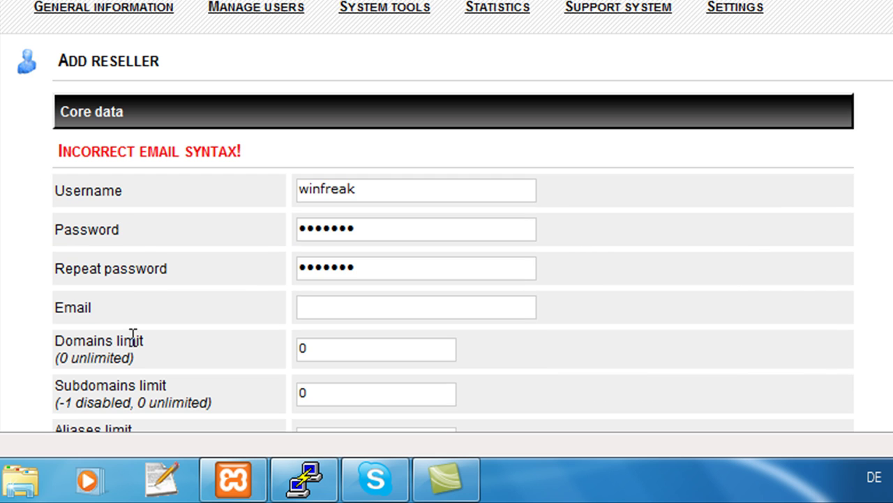
# Fill the missing Email field from the autocomplete suggestion and add the reseller
pyautogui.scroll(-1, 174, 335)
pyautogui.scroll(-2, 208, 324)
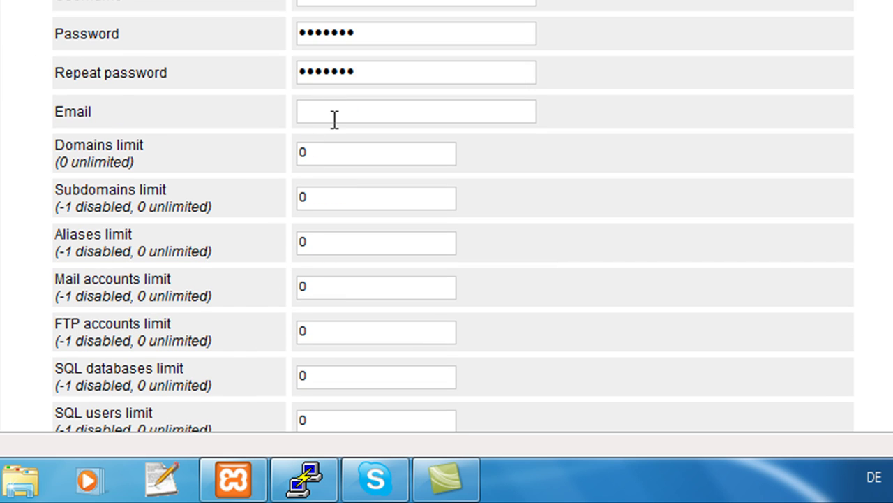
pyautogui.write('win')
pyautogui.press('Down')
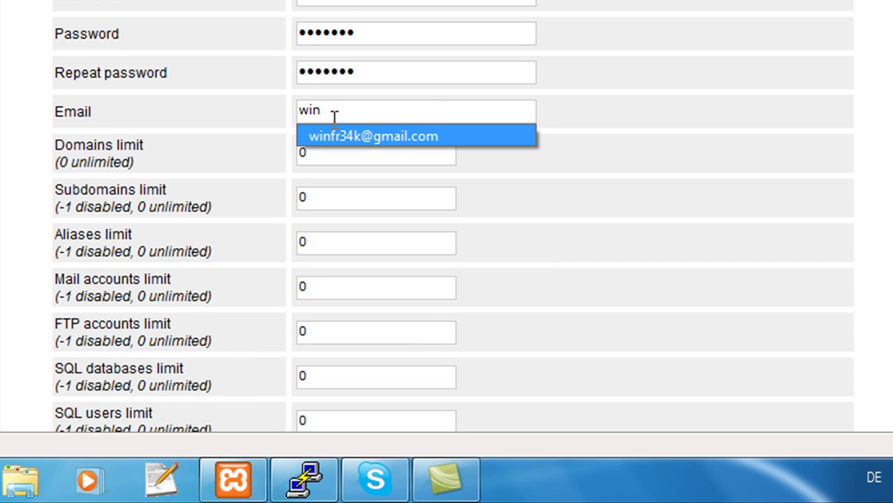
pyautogui.press('Return')
pyautogui.scroll(-10, 429, 163)
pyautogui.scroll(-3, 458, 285)
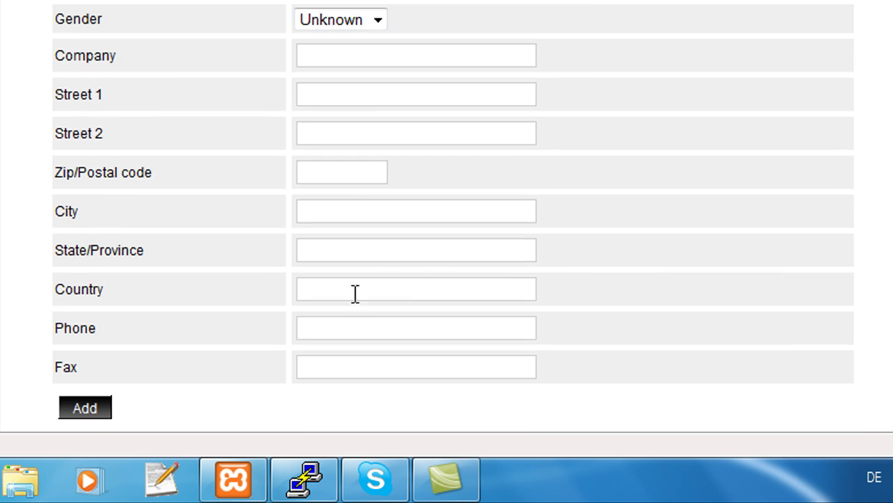
pyautogui.click(72, 409)
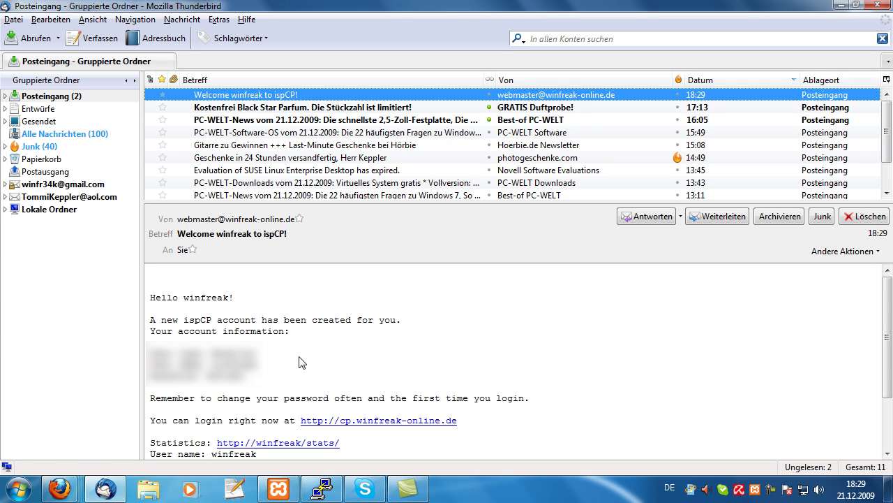
# Delete the Welcome to ispCP message and minimize Thunderbird
pyautogui.press('Delete')
pyautogui.click(841, 7)
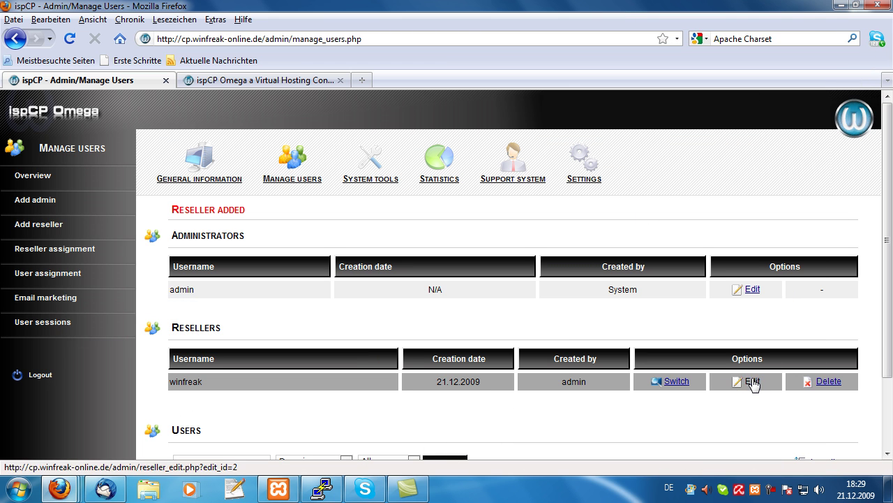
# On the reseller's Edit page, generate a new password and save with Update
pyautogui.click(753, 381)
pyautogui.click(404, 289)
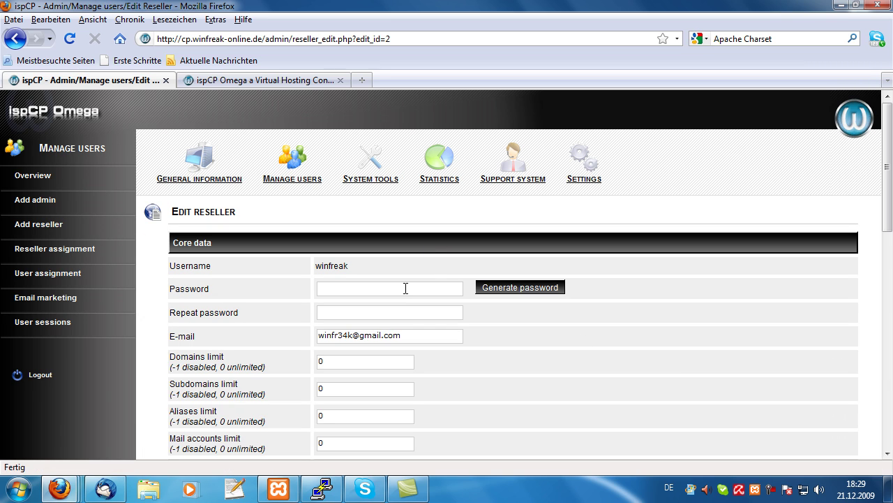
pyautogui.click(520, 288)
pyautogui.scroll(-15, 748, 443)
pyautogui.scroll(-2, 586, 418)
pyautogui.click(196, 427)
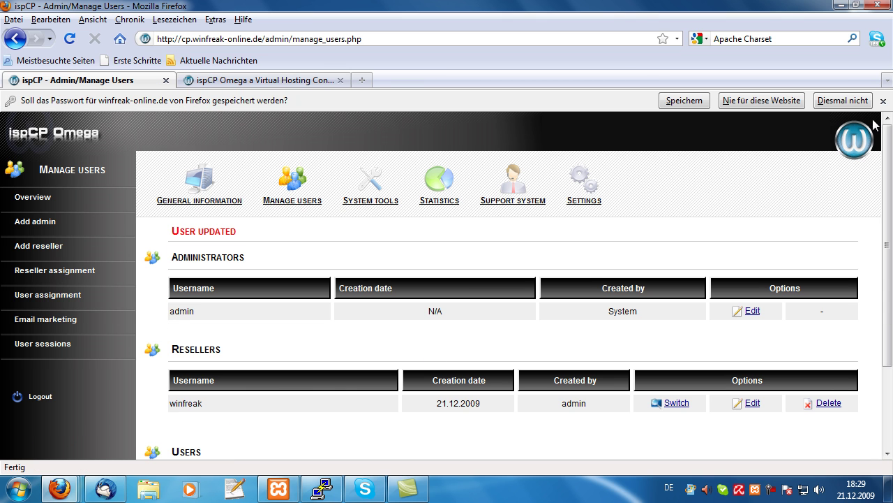
# Decline saving the password, reload the login tab, close the mail notification, and return to Manage Users
pyautogui.click(883, 101)
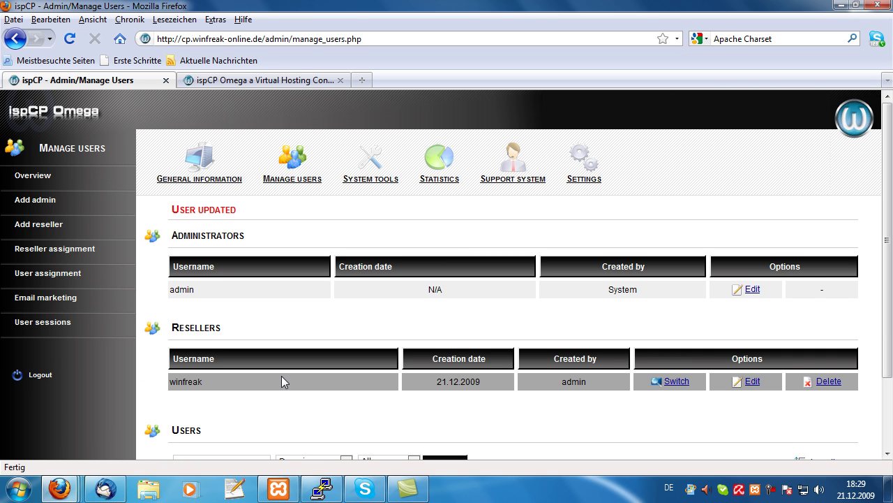
pyautogui.click(283, 82)
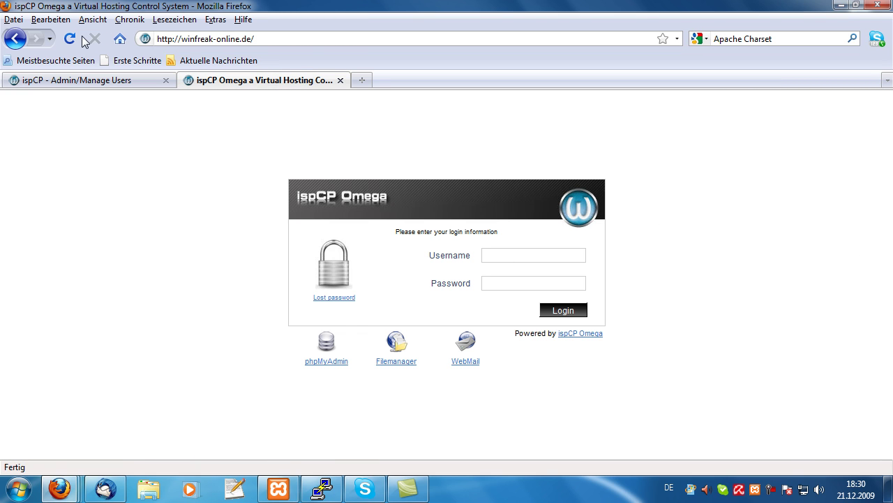
pyautogui.click(81, 40)
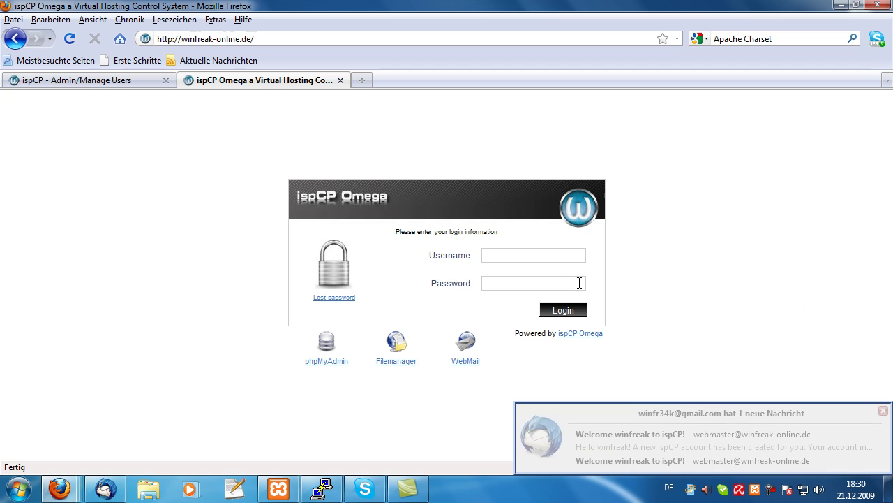
pyautogui.click(880, 410)
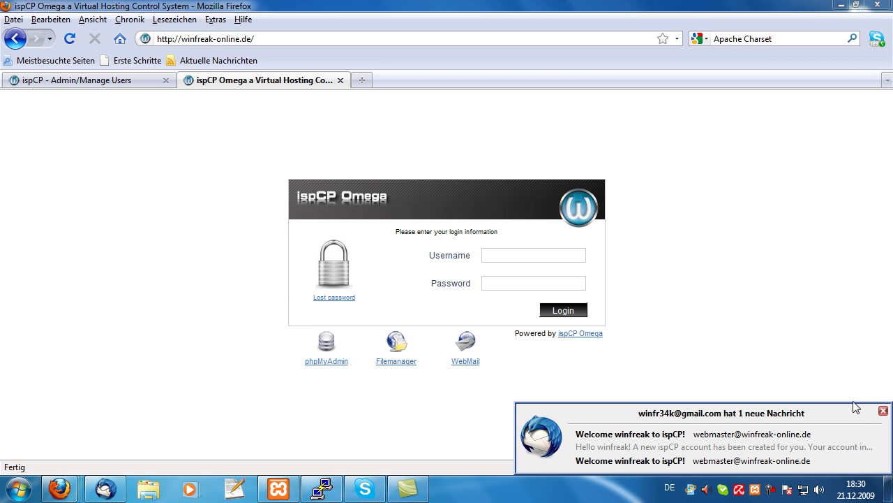
pyautogui.click(67, 79)
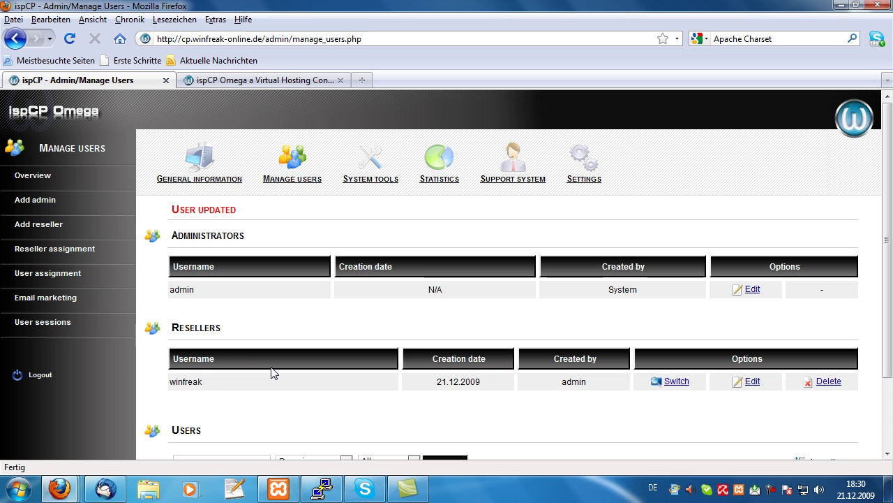
# Switch into the reseller's account
pyautogui.click(676, 386)
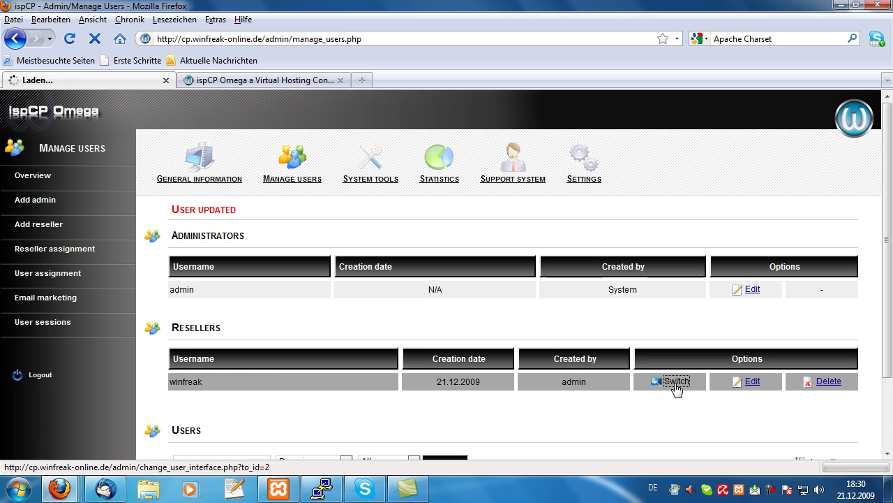
pyautogui.scroll(-1, 662, 372)
pyautogui.scroll(2, 658, 373)
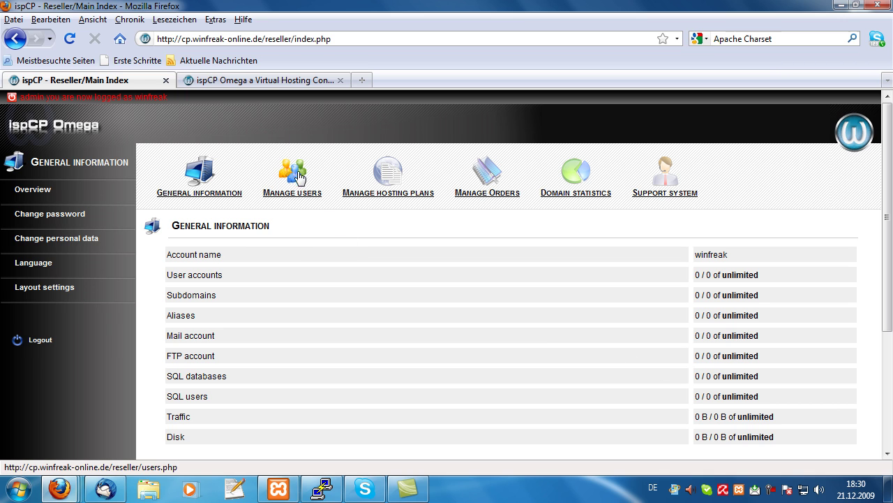
# Add a new user for domain winfreak-online.de and continue to the hosting plan properties
pyautogui.click(282, 180)
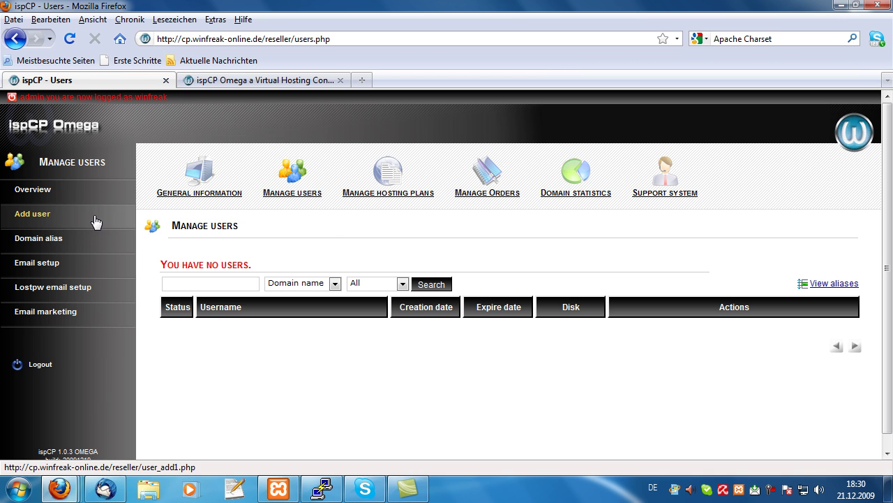
pyautogui.click(96, 219)
pyautogui.click(370, 283)
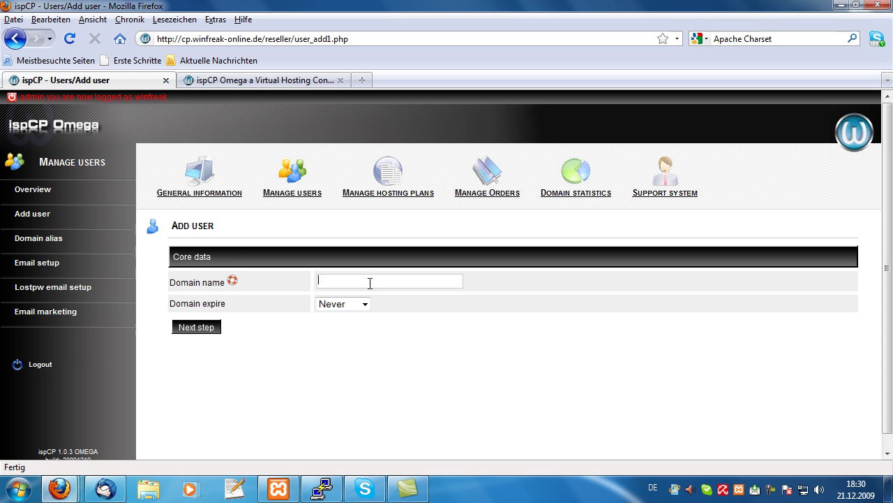
pyautogui.write('winfreak-online.de')
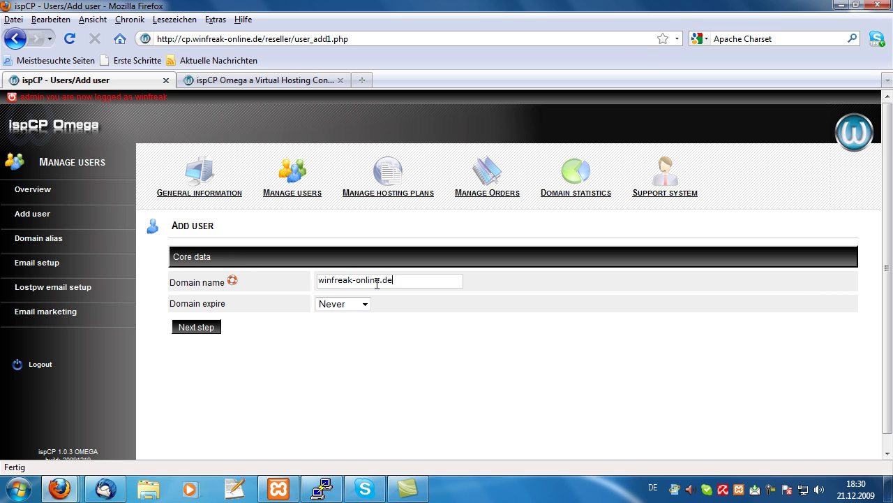
pyautogui.click(196, 327)
pyautogui.scroll(-3, 261, 331)
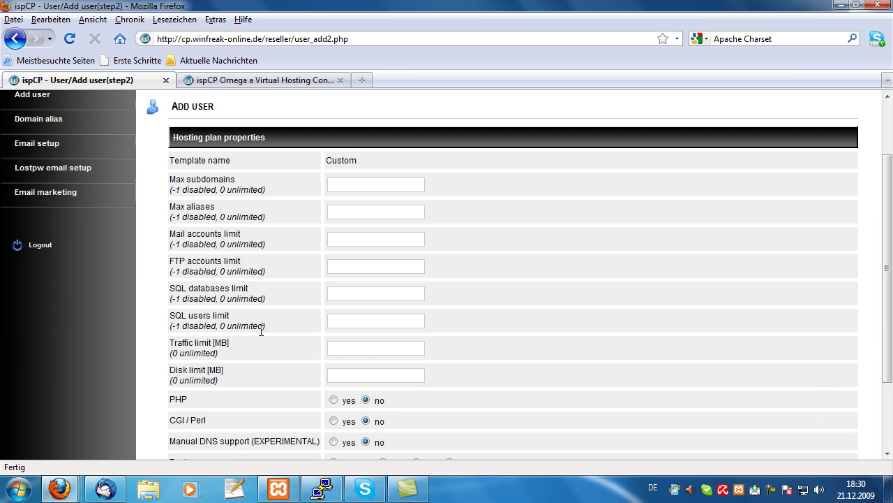
# Set every hosting limit field, from Max subdomains onward, to 0 (unlimited)
pyautogui.scroll(-1, 261, 330)
pyautogui.click(351, 141)
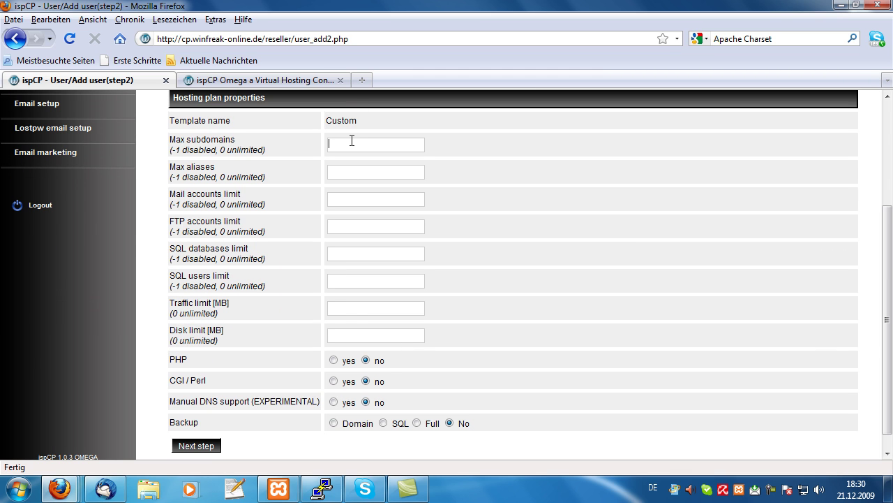
pyautogui.write('0')
pyautogui.press('Tab')
pyautogui.write('0')
pyautogui.press('Tab')
pyautogui.write('00')
pyautogui.press('Tab')
pyautogui.press('BackSpace')
pyautogui.press('Tab')
pyautogui.write('0')
pyautogui.press('Tab')
pyautogui.write('0')
pyautogui.press('Tab')
pyautogui.write('0')
pyautogui.press('Tab')
pyautogui.write('0')
pyautogui.press('Tab')
pyautogui.write('0')
pyautogui.press('Escape')
# Enable PHP and CGI/Perl for the user and choose Full backup
pyautogui.click(333, 359)
pyautogui.click(335, 381)
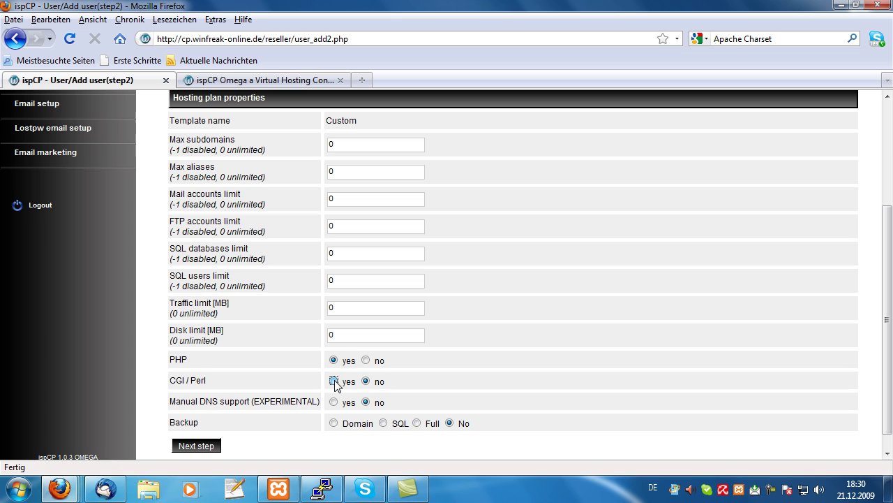
pyautogui.click(334, 381)
pyautogui.click(416, 426)
pyautogui.scroll(3, 433, 415)
pyautogui.scroll(-3, 433, 416)
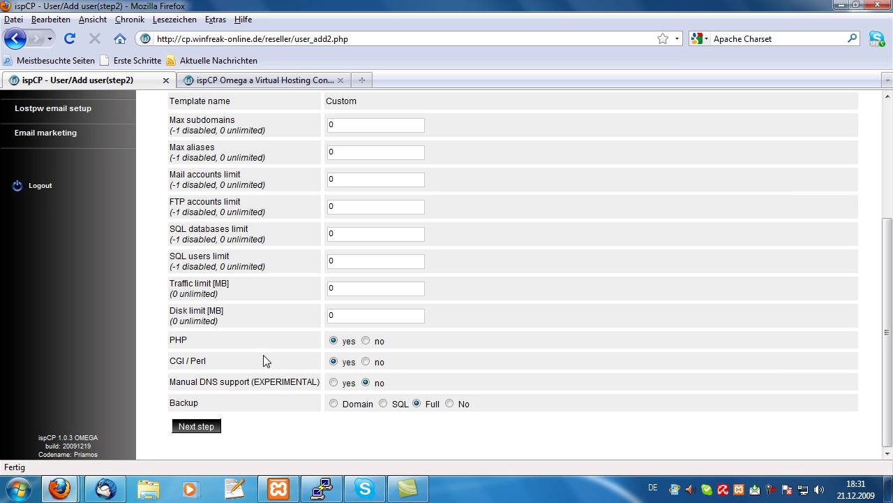
# On the account details step, set and confirm a new password, enter the contact e-mail, and add the user
pyautogui.click(200, 429)
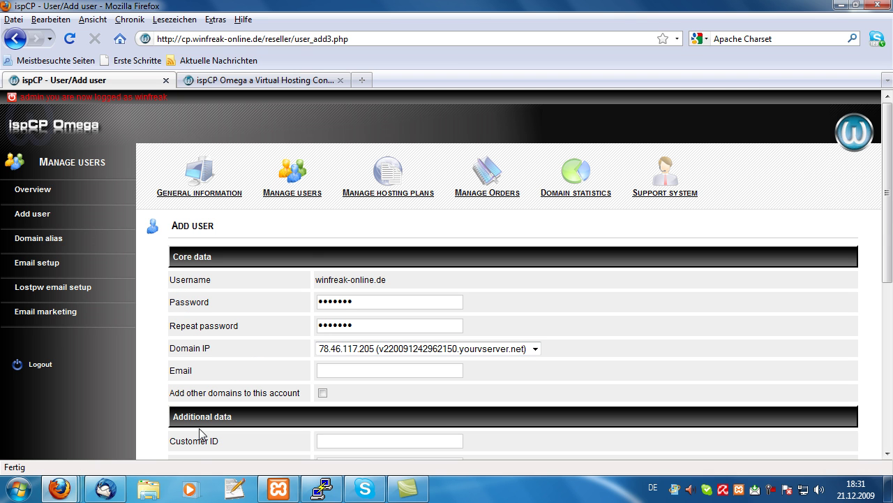
pyautogui.doubleClick(373, 303)
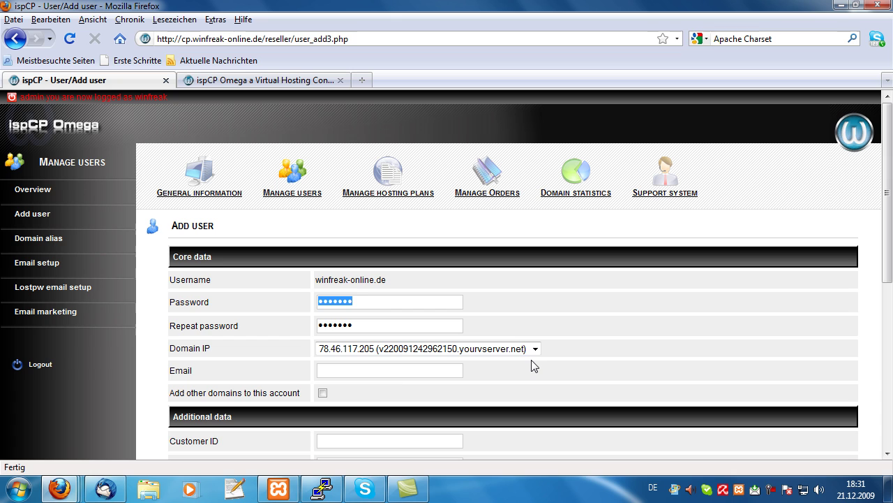
pyautogui.write('admin123')
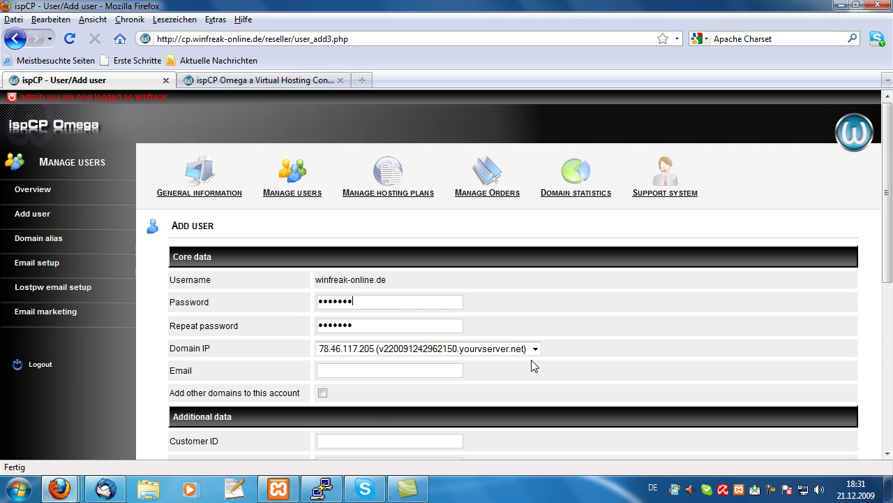
pyautogui.press('Tab')
pyautogui.write('admin123')
pyautogui.press('Tab')
pyautogui.press('Tab')
pyautogui.scroll(-8, 447, 349)
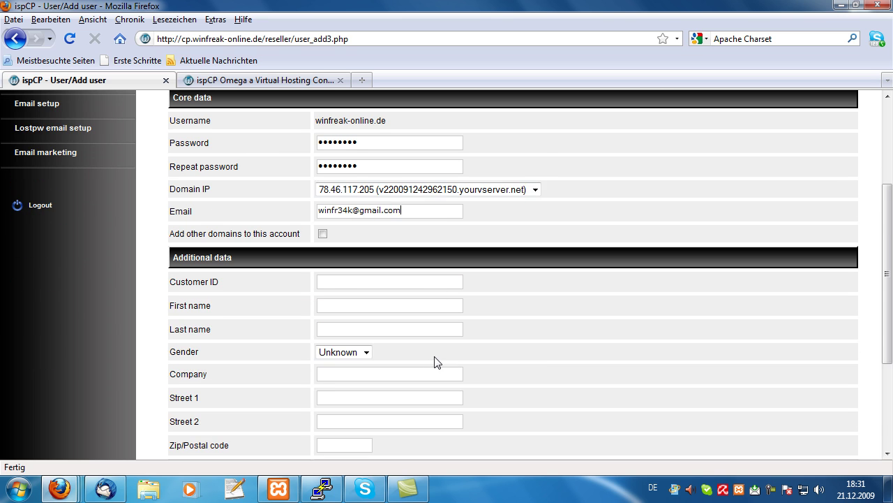
pyautogui.click(186, 430)
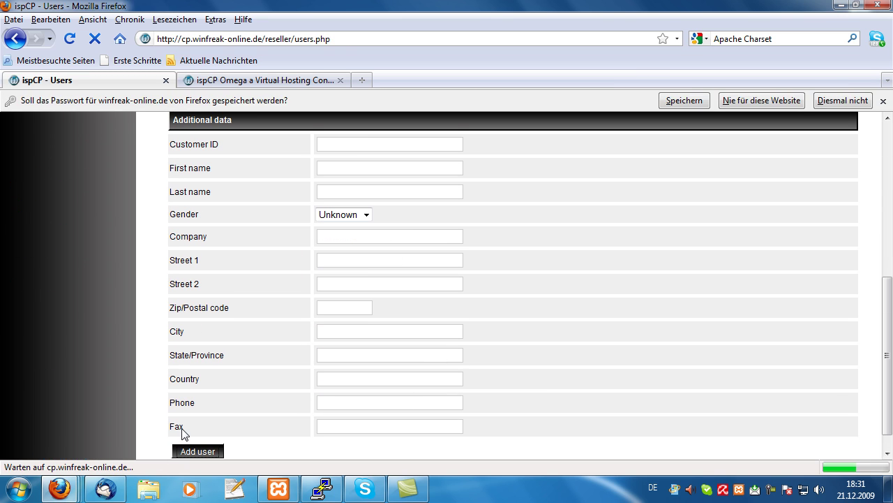
# Decline Firefox's save-password prompt and reload Manage users to show winfreak-online.de with OK status
pyautogui.click(883, 101)
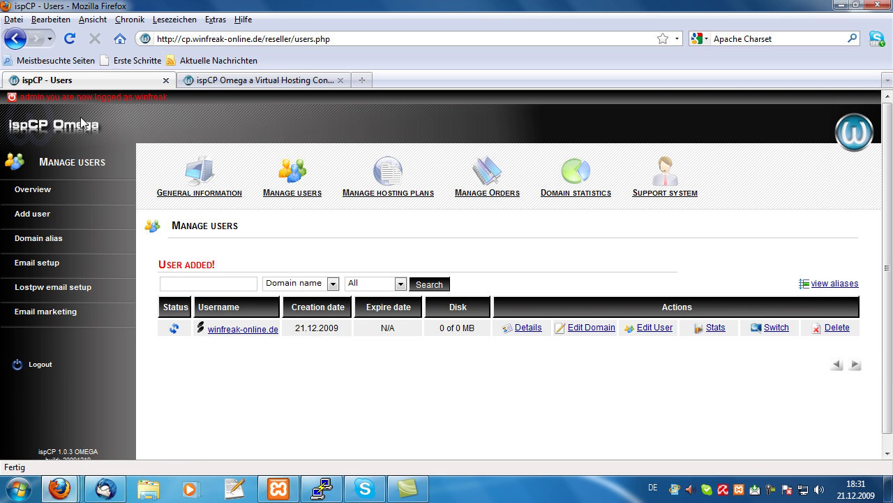
pyautogui.click(299, 184)
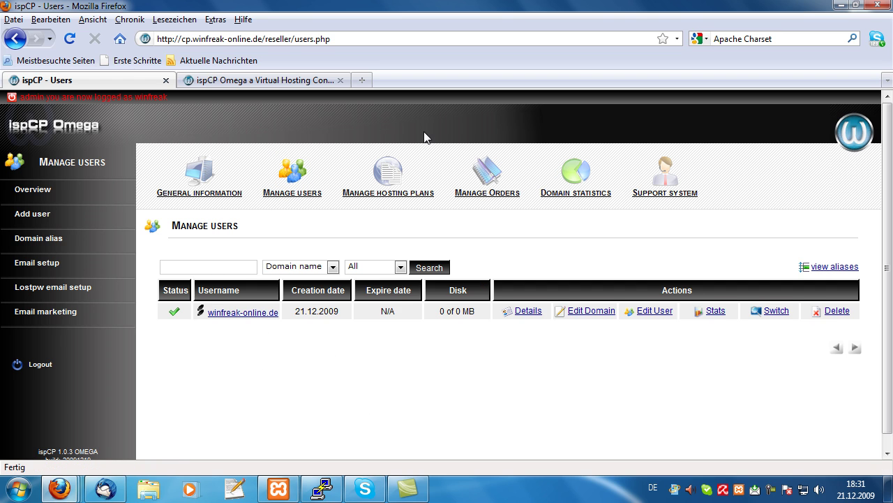
# Reload the winfreak-online.de tab to bring up the domain's auto-generated default page
pyautogui.click(299, 82)
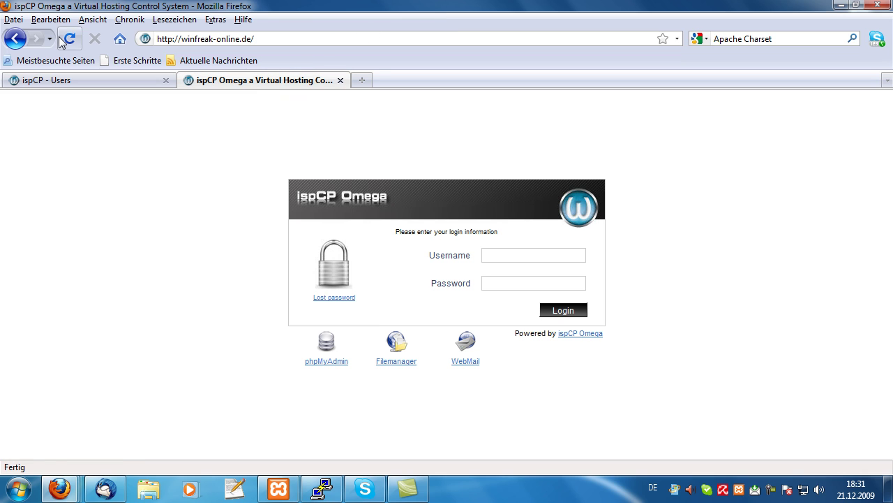
pyautogui.click(67, 43)
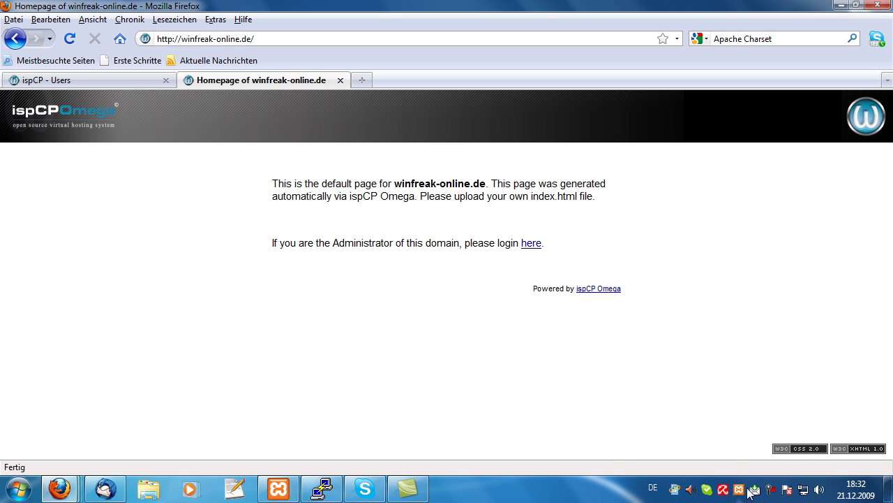
pyautogui.rightClick(773, 490)
pyautogui.click(774, 490)
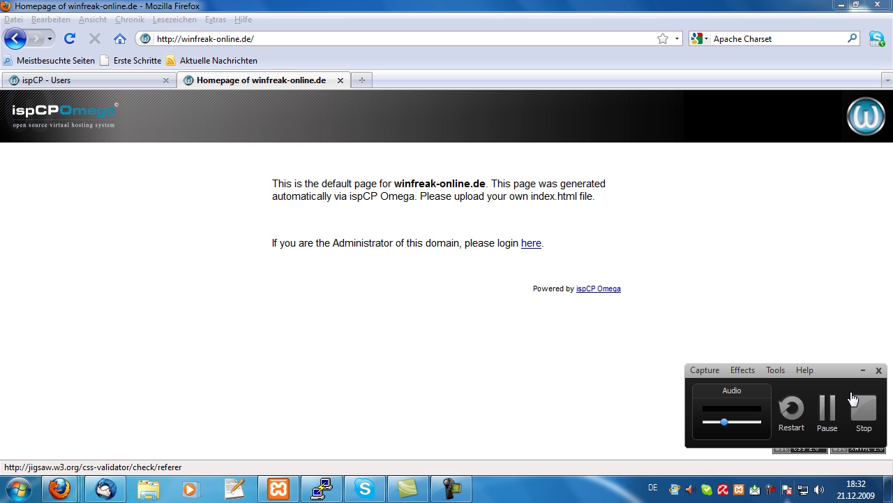
pyautogui.click(837, 408)
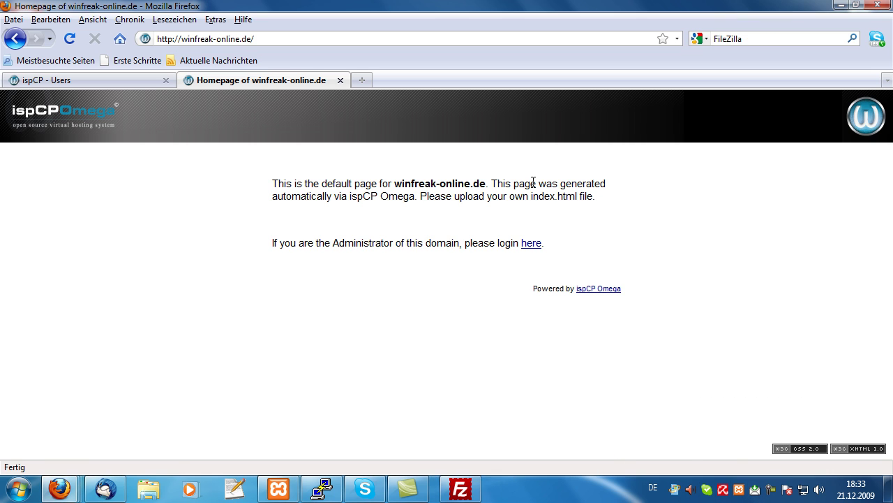
# From the reseller's Users list, switch into the winfreak-online.de client panel
pyautogui.click(78, 81)
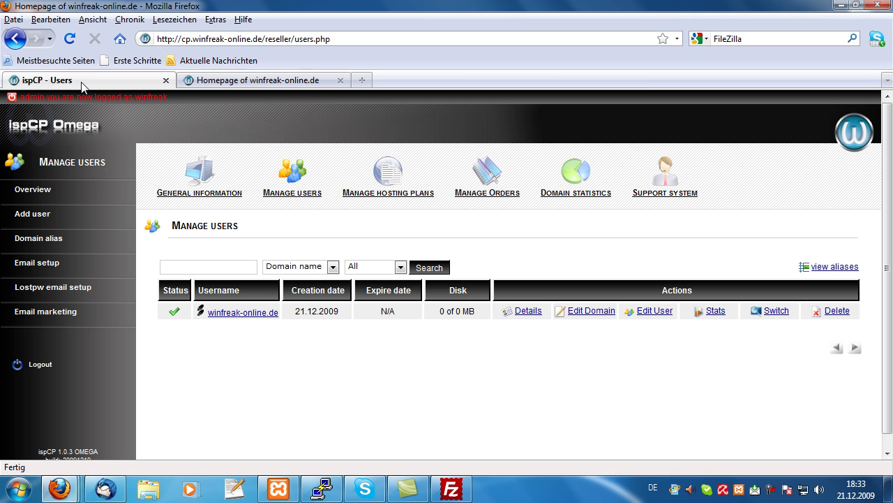
pyautogui.click(209, 81)
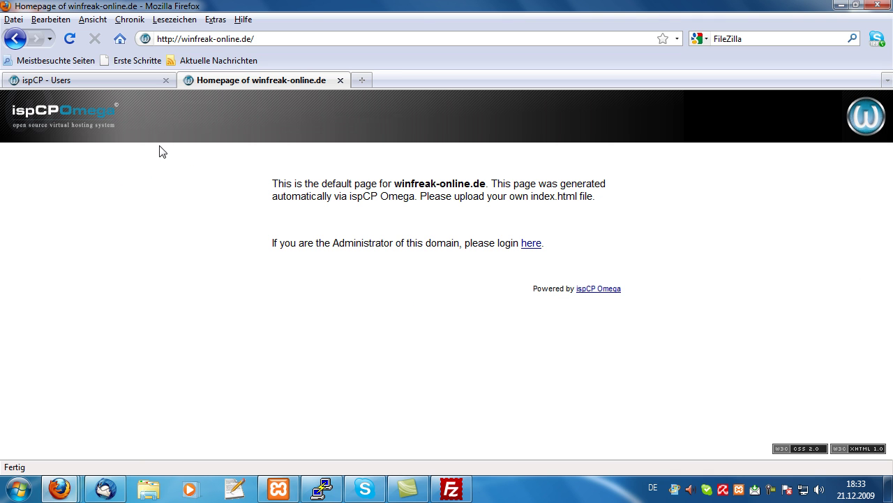
pyautogui.click(133, 78)
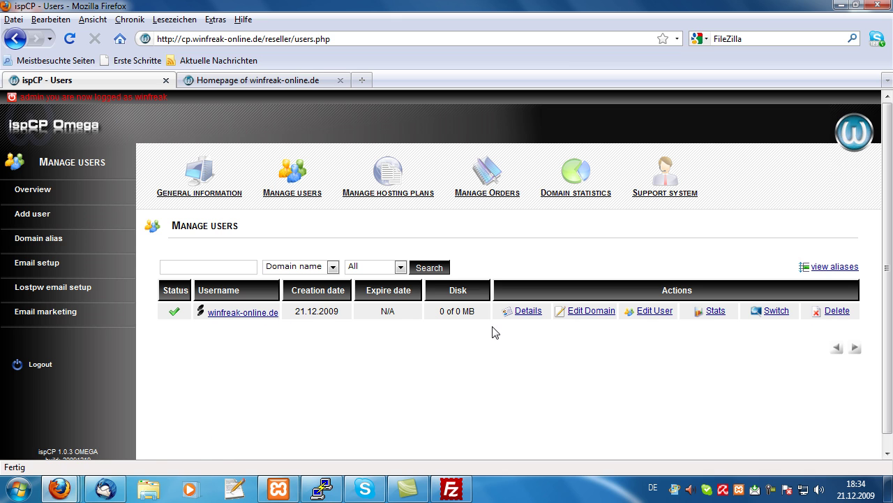
pyautogui.click(775, 312)
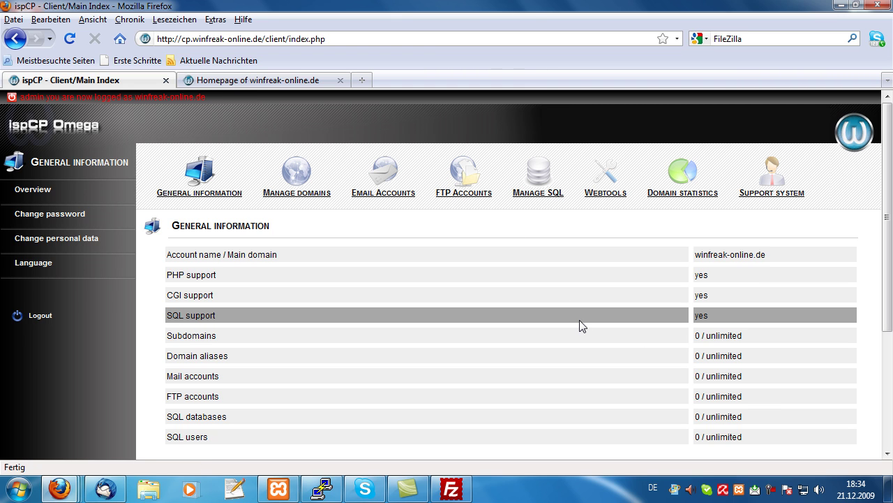
# In full screen, browse the client's Manage domains, Email, FTP and SQL sections, ending on Webtools
pyautogui.press('F11')
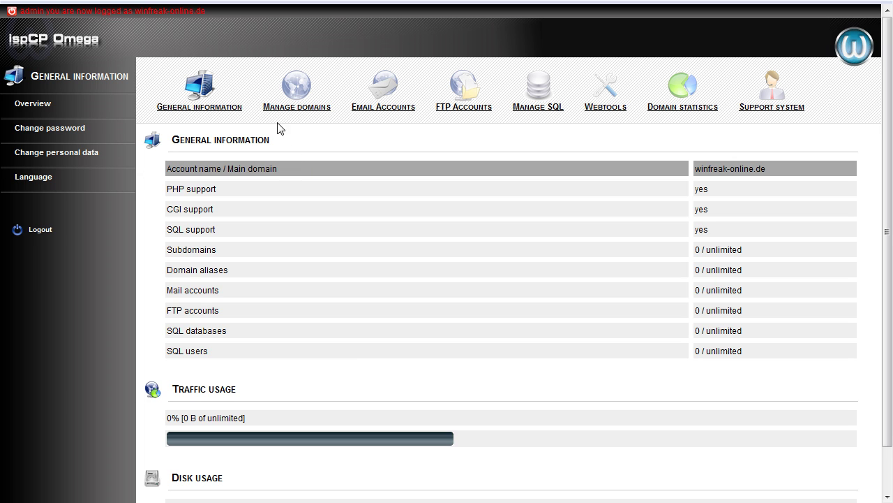
pyautogui.click(297, 88)
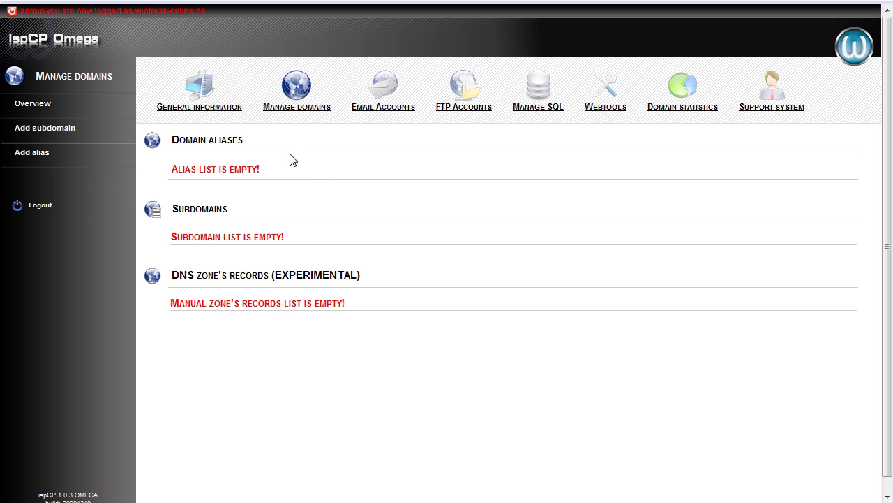
pyautogui.click(376, 101)
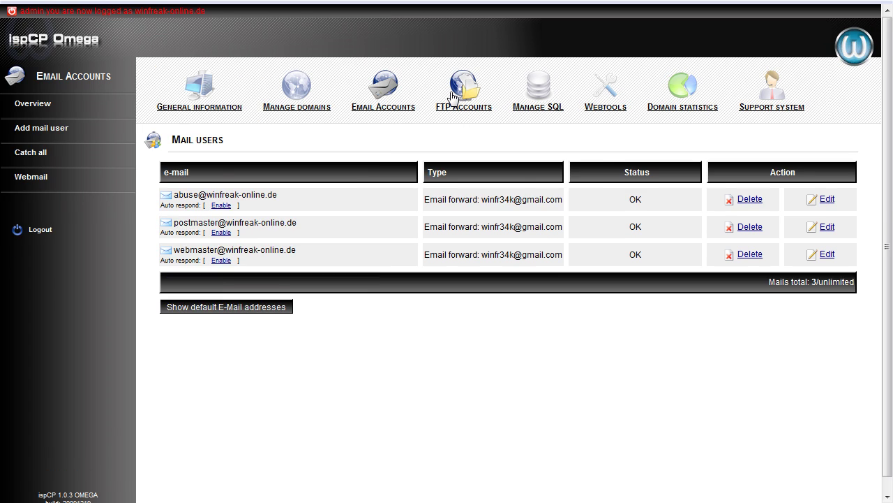
pyautogui.click(453, 96)
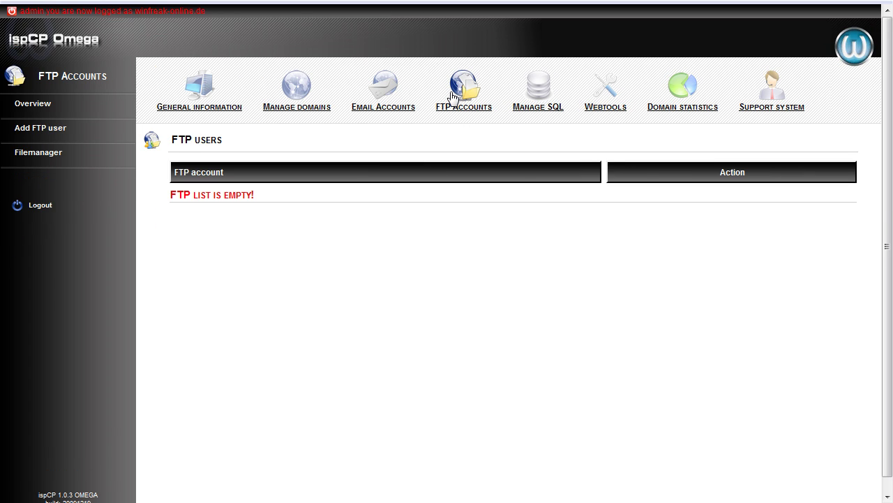
pyautogui.click(538, 91)
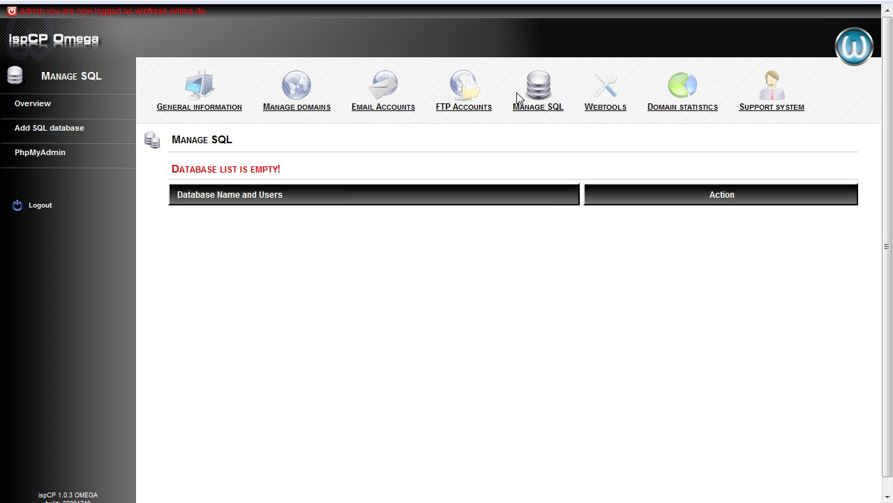
pyautogui.click(612, 101)
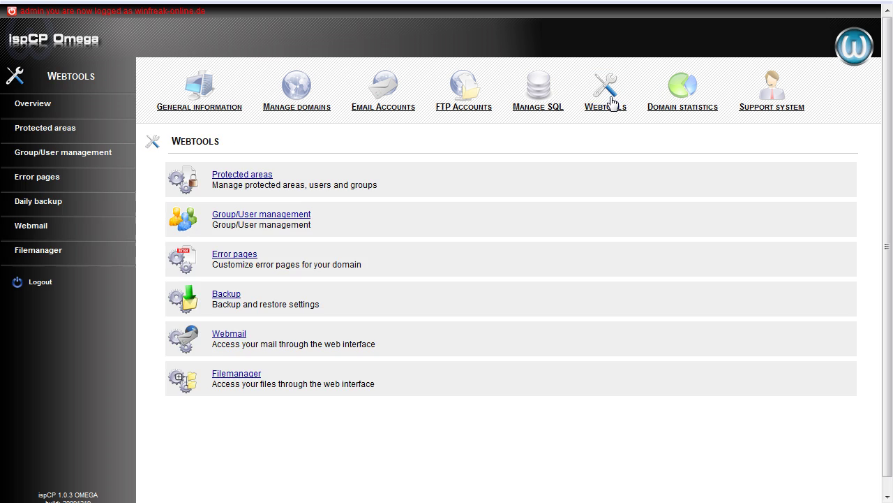
# Check the Webmail login page, then return to Webtools and open the Backup instructions page
pyautogui.click(230, 335)
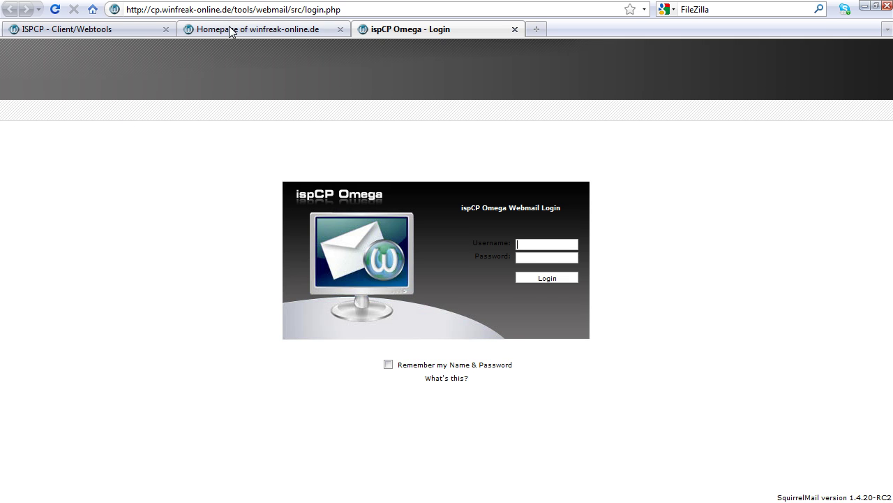
pyautogui.click(234, 30)
pyautogui.click(144, 32)
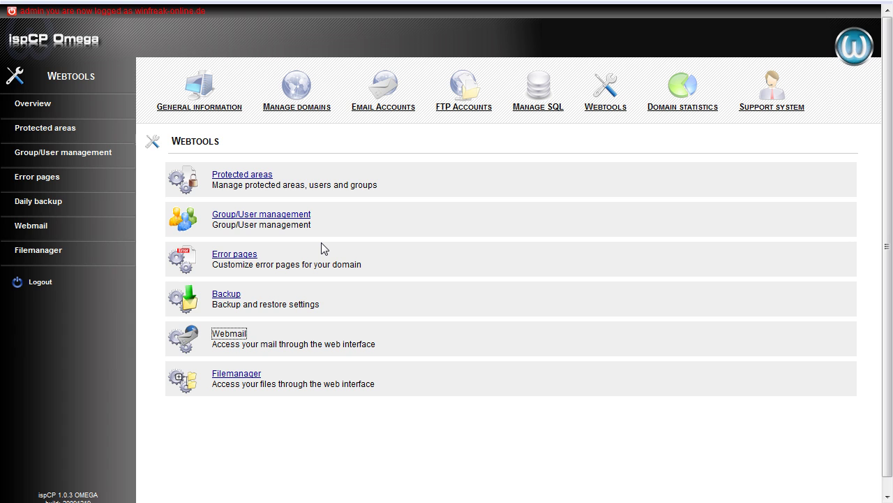
pyautogui.click(233, 294)
pyautogui.hotkey('ctrl', 'a')
pyautogui.click(142, 232)
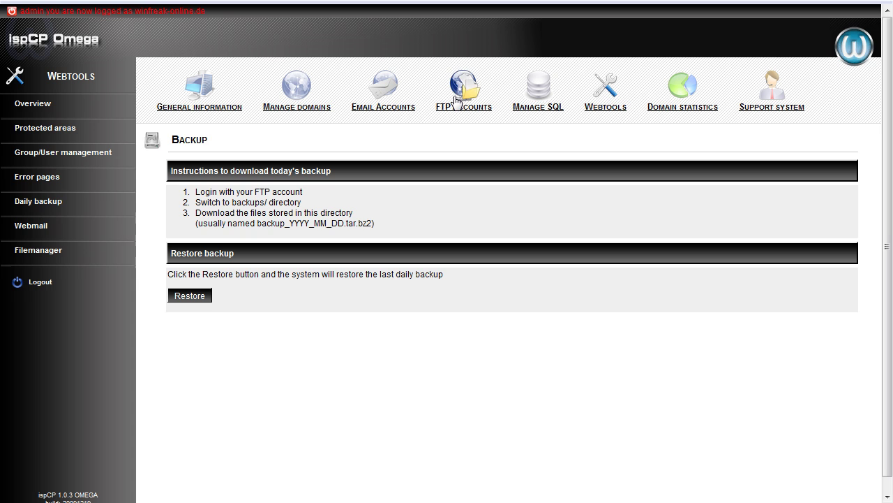
# Open the Add FTP user form and enter username 1 on the main domain
pyautogui.click(458, 95)
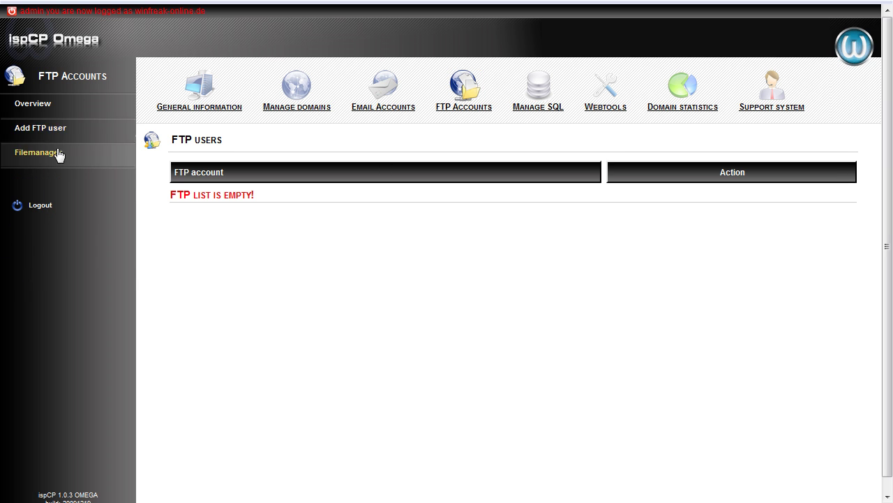
pyautogui.click(84, 127)
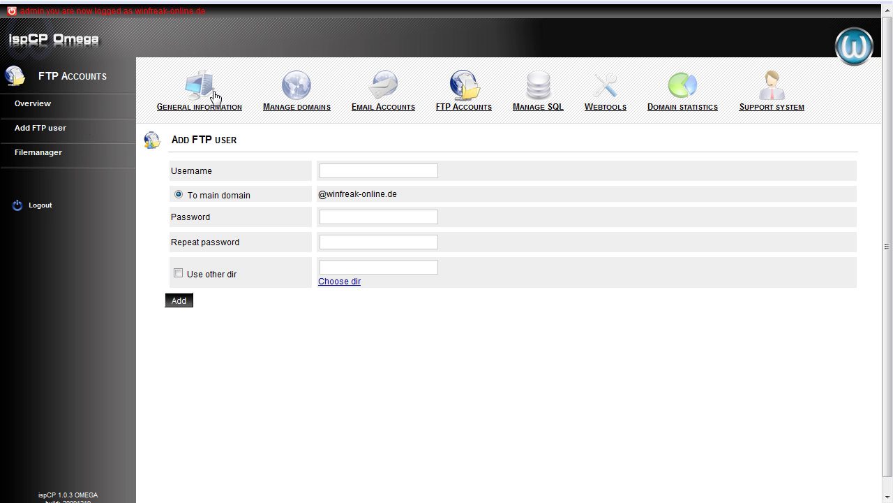
pyautogui.moveTo(379, 6)
pyautogui.click(406, 177)
pyautogui.write('1')
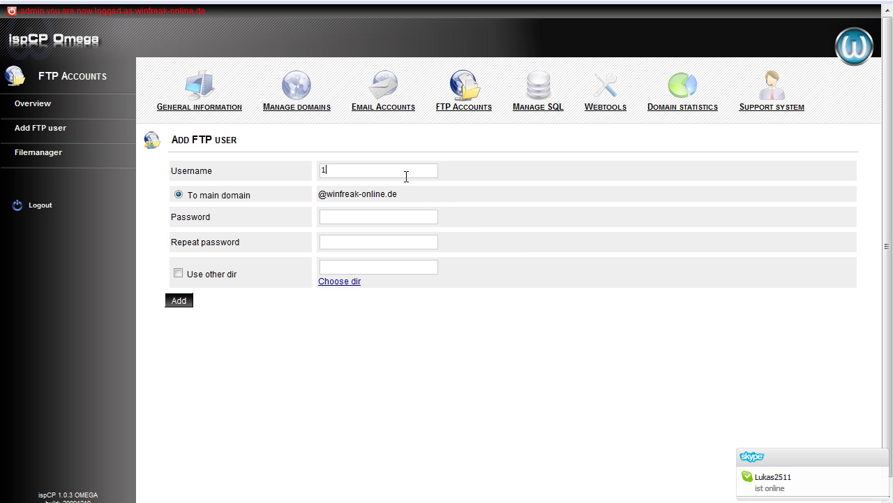
# Enter and confirm the FTP account password, then submit the new account
pyautogui.click(342, 216)
pyautogui.write('123')
pyautogui.press('BackSpace')
pyautogui.press('BackSpace')
pyautogui.press('BackSpace')
pyautogui.write('1234')
pyautogui.press('BackSpace')
pyautogui.press('BackSpace')
pyautogui.press('BackSpace')
pyautogui.press('BackSpace')
pyautogui.write('1')
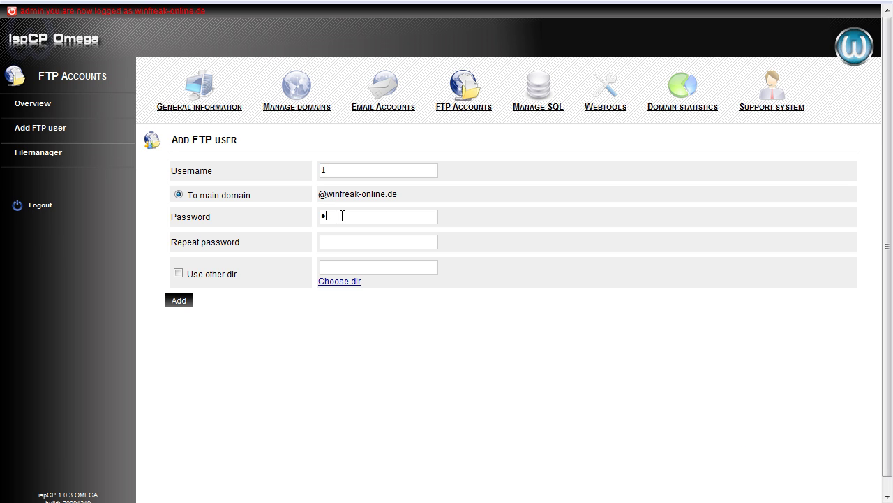
pyautogui.write('2345678')
pyautogui.press('Tab')
pyautogui.write('12345678')
pyautogui.click(184, 302)
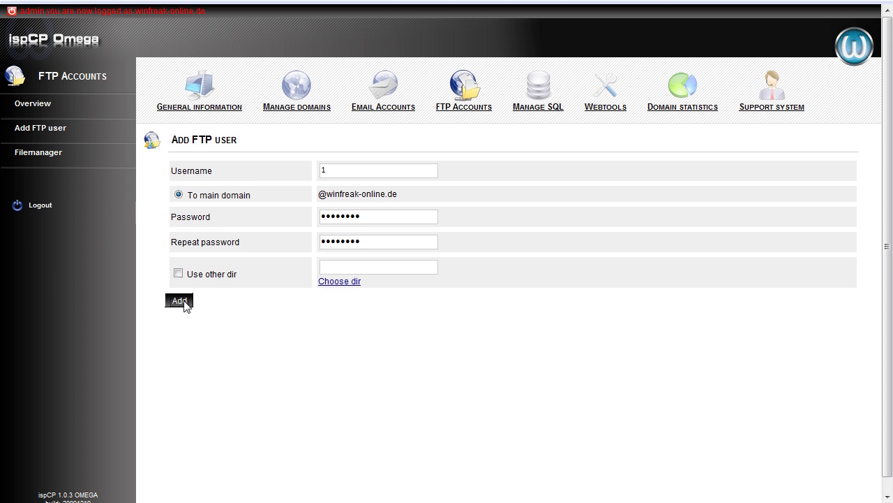